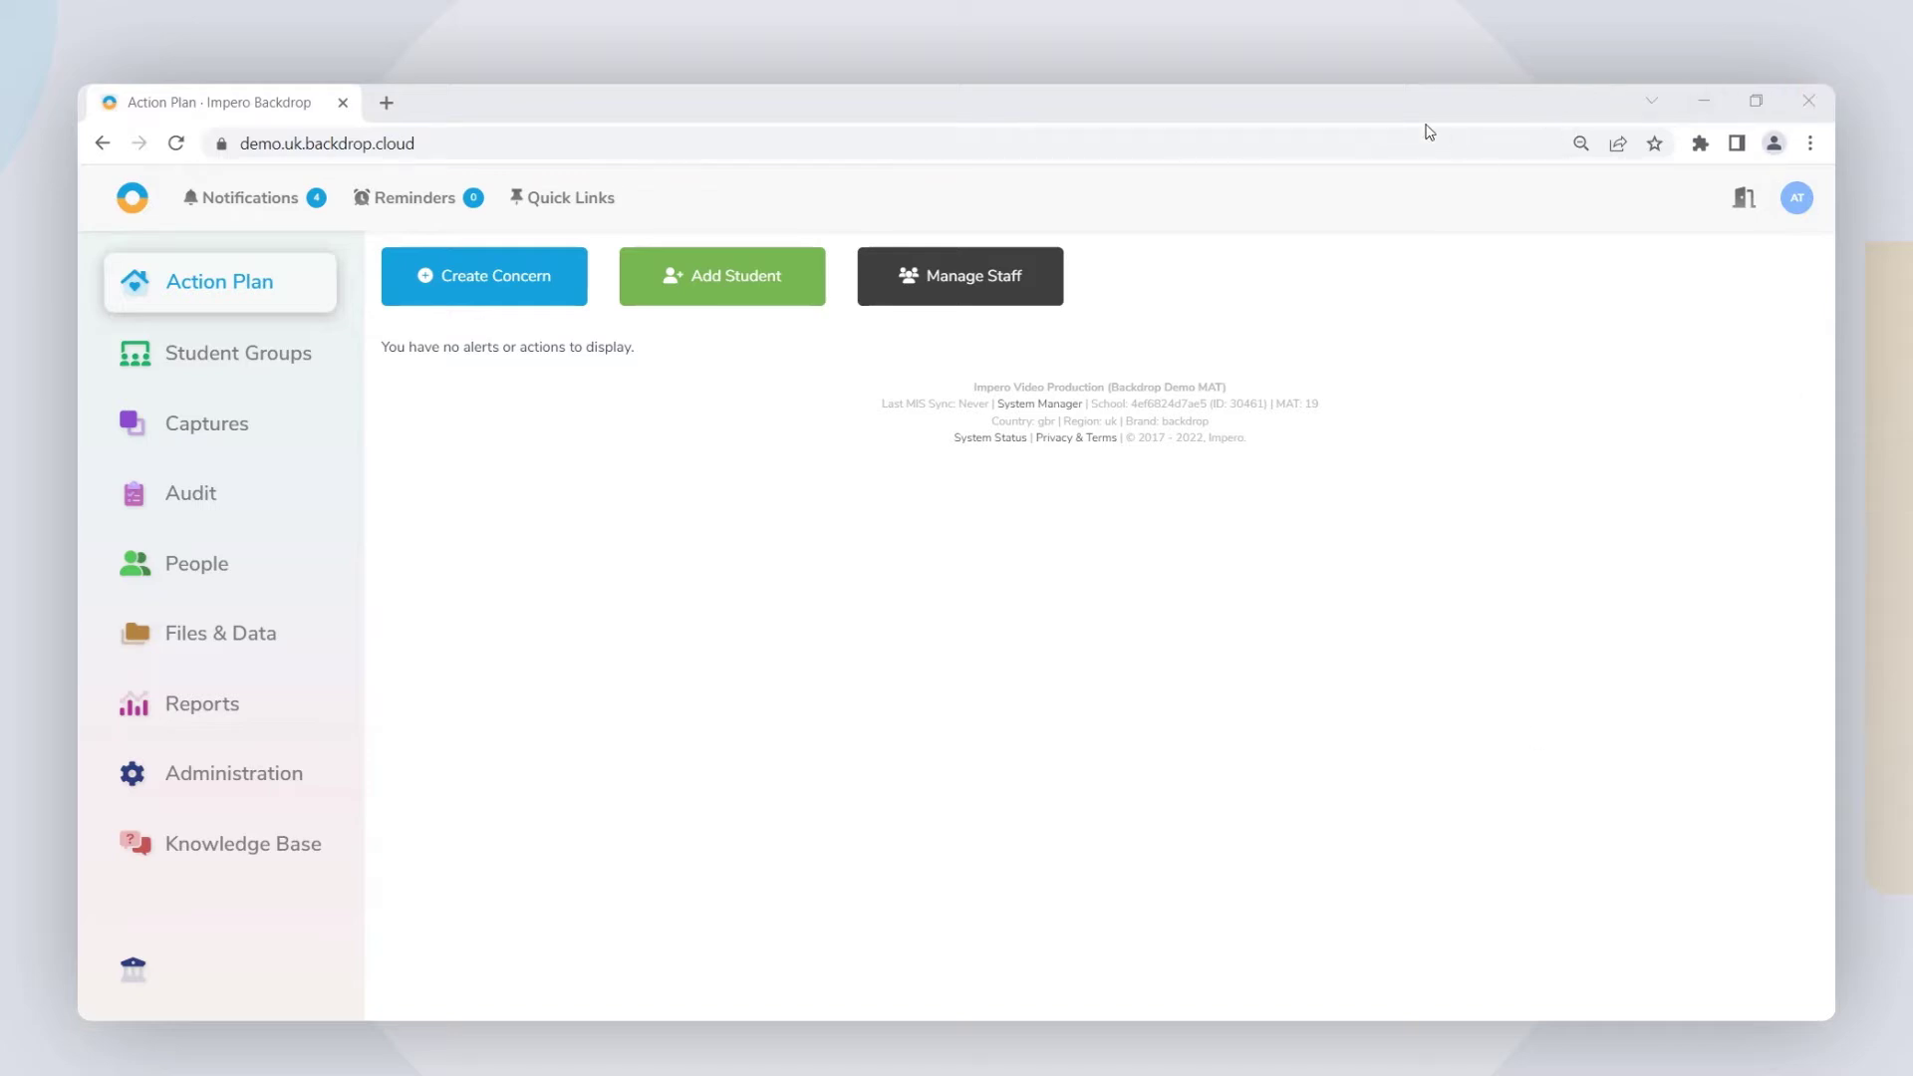
Step: From Quick Links, open the pinned Year 4 student's profile and start Add A Concern
left_click(538, 198)
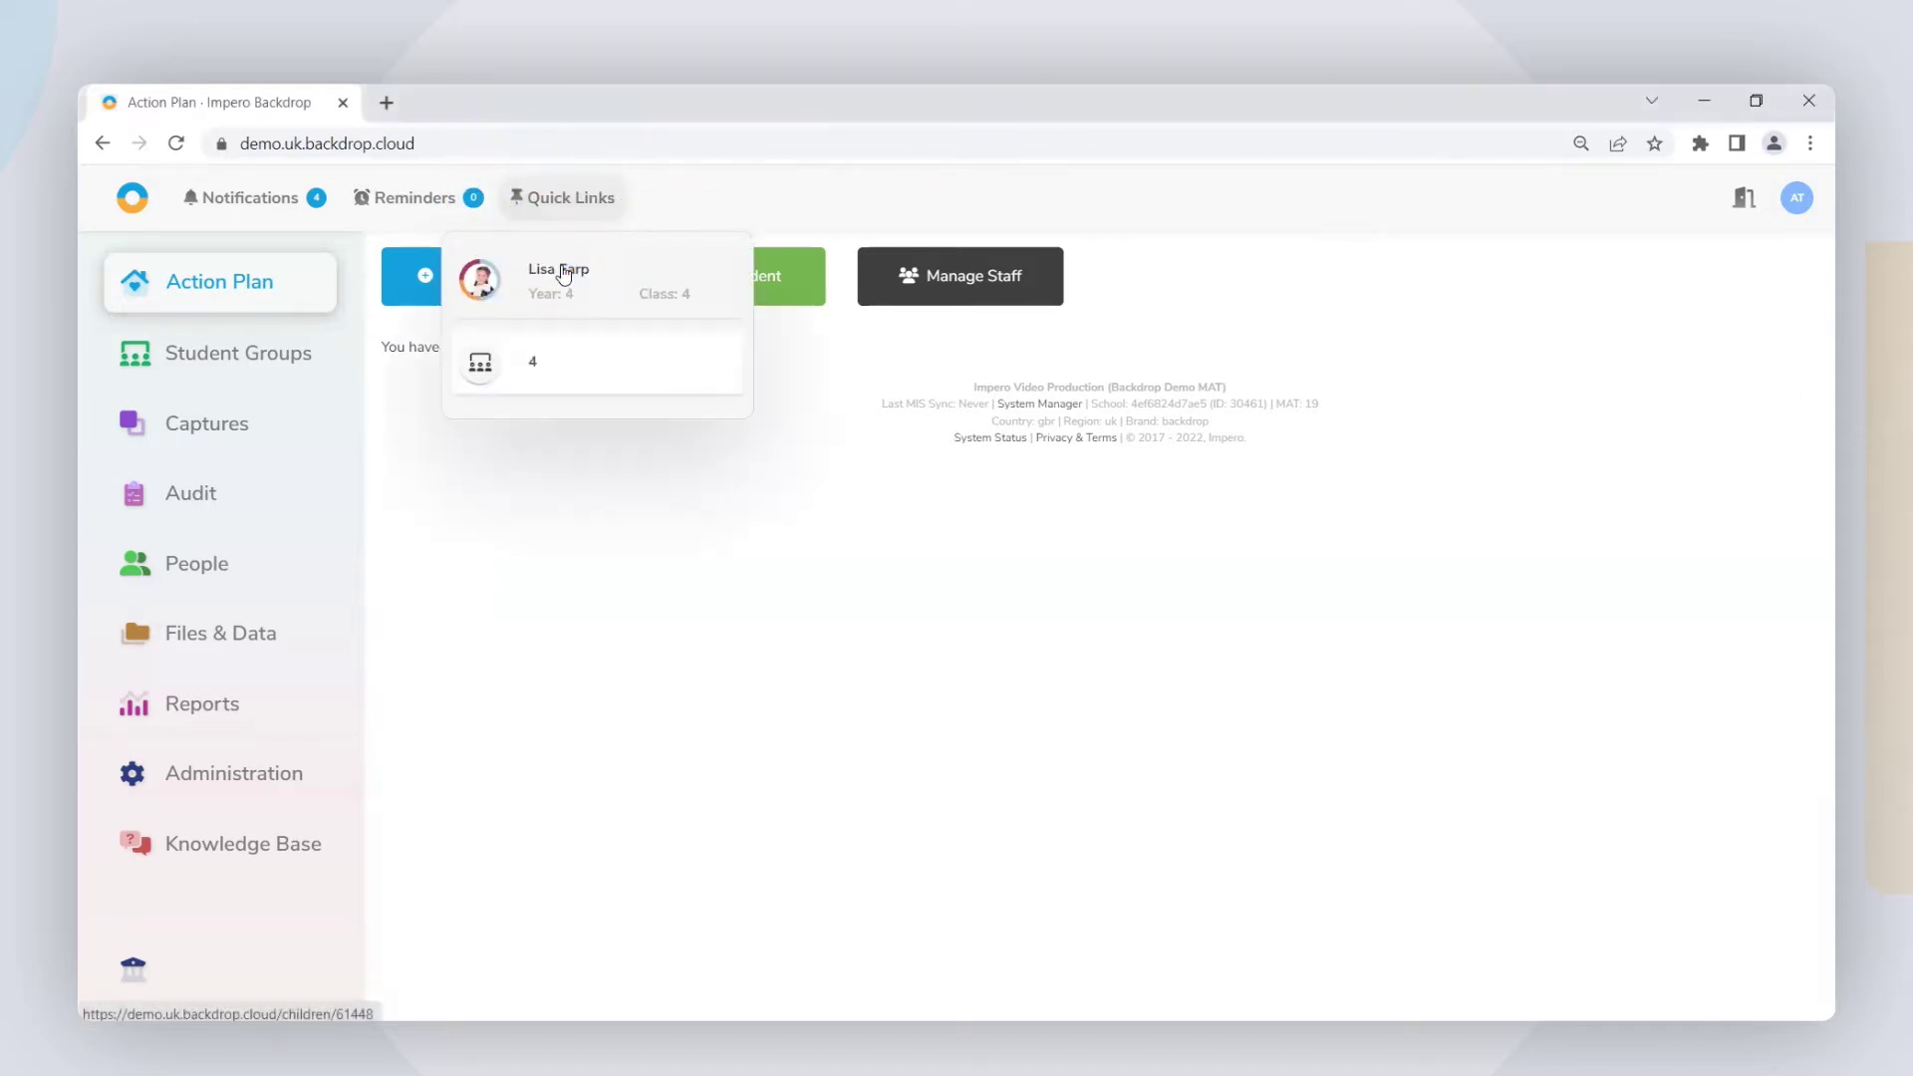
left_click(564, 275)
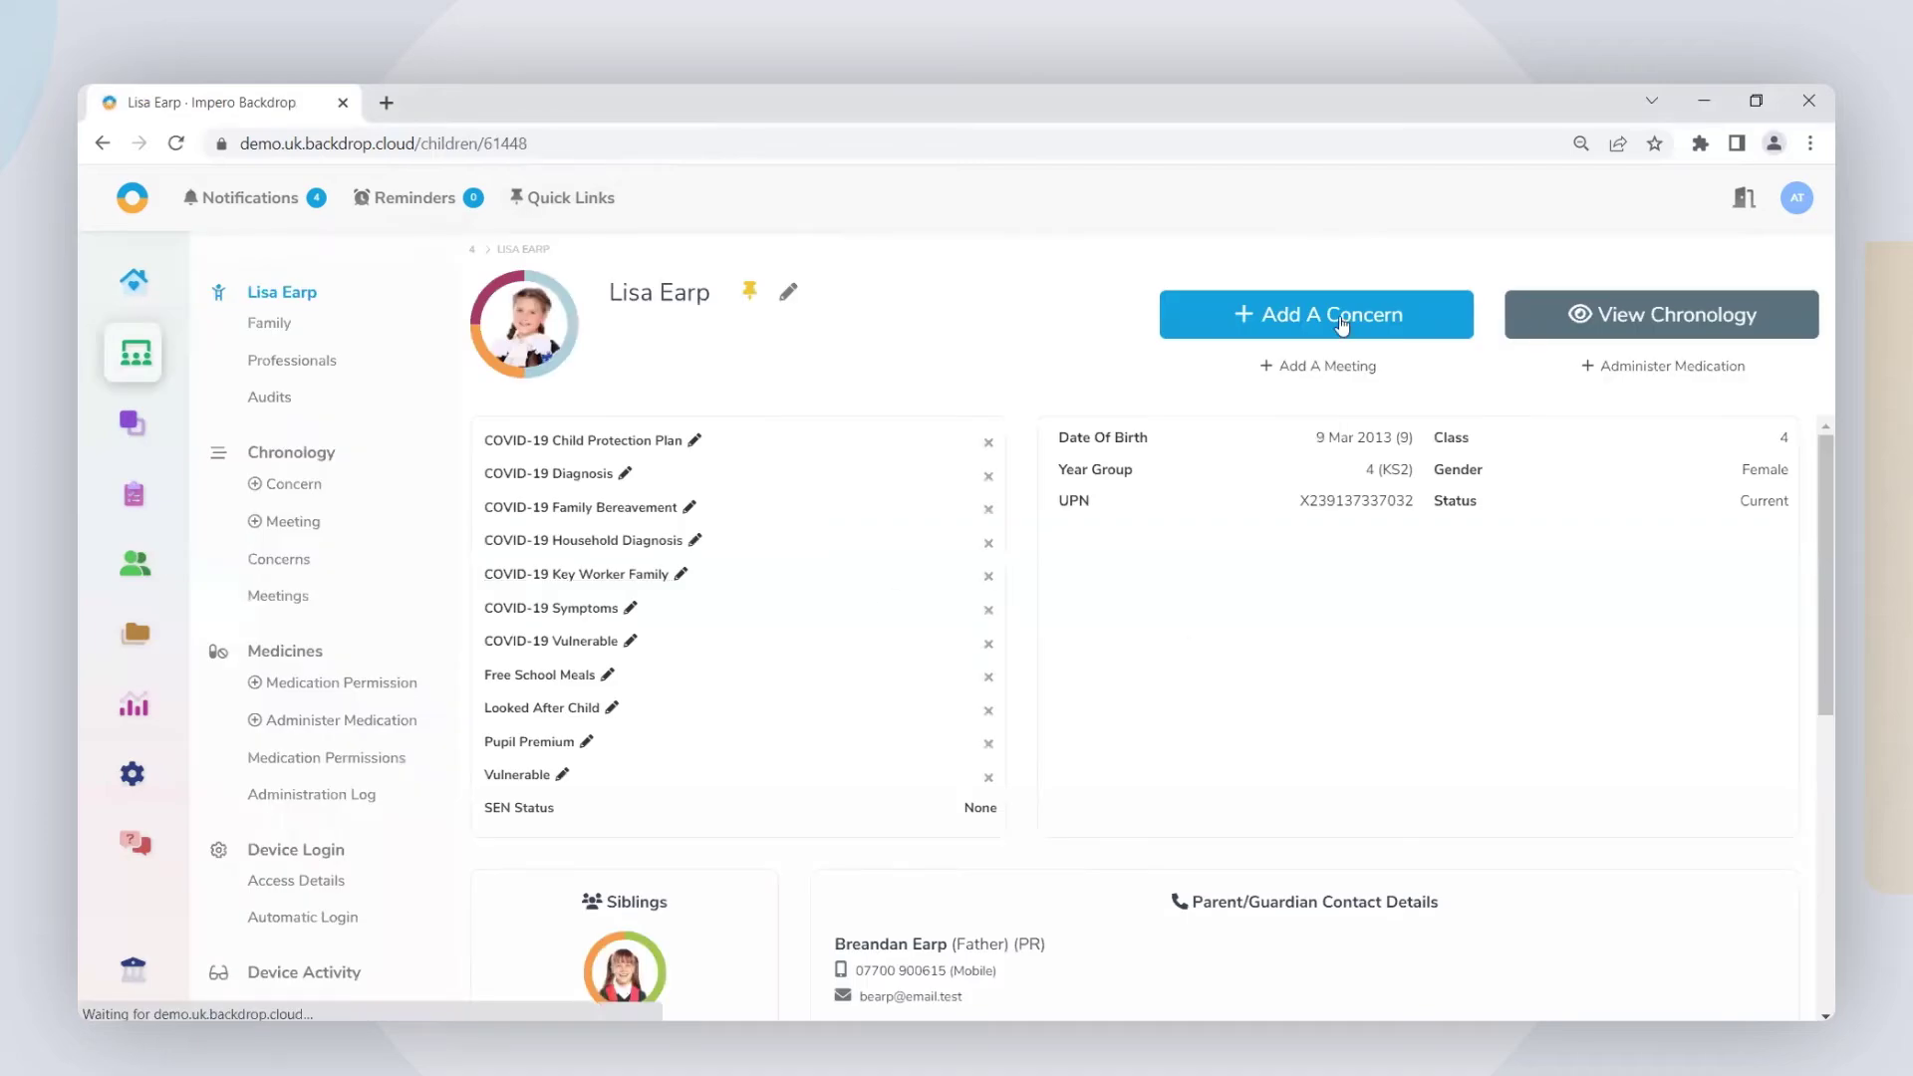
left_click(1342, 324)
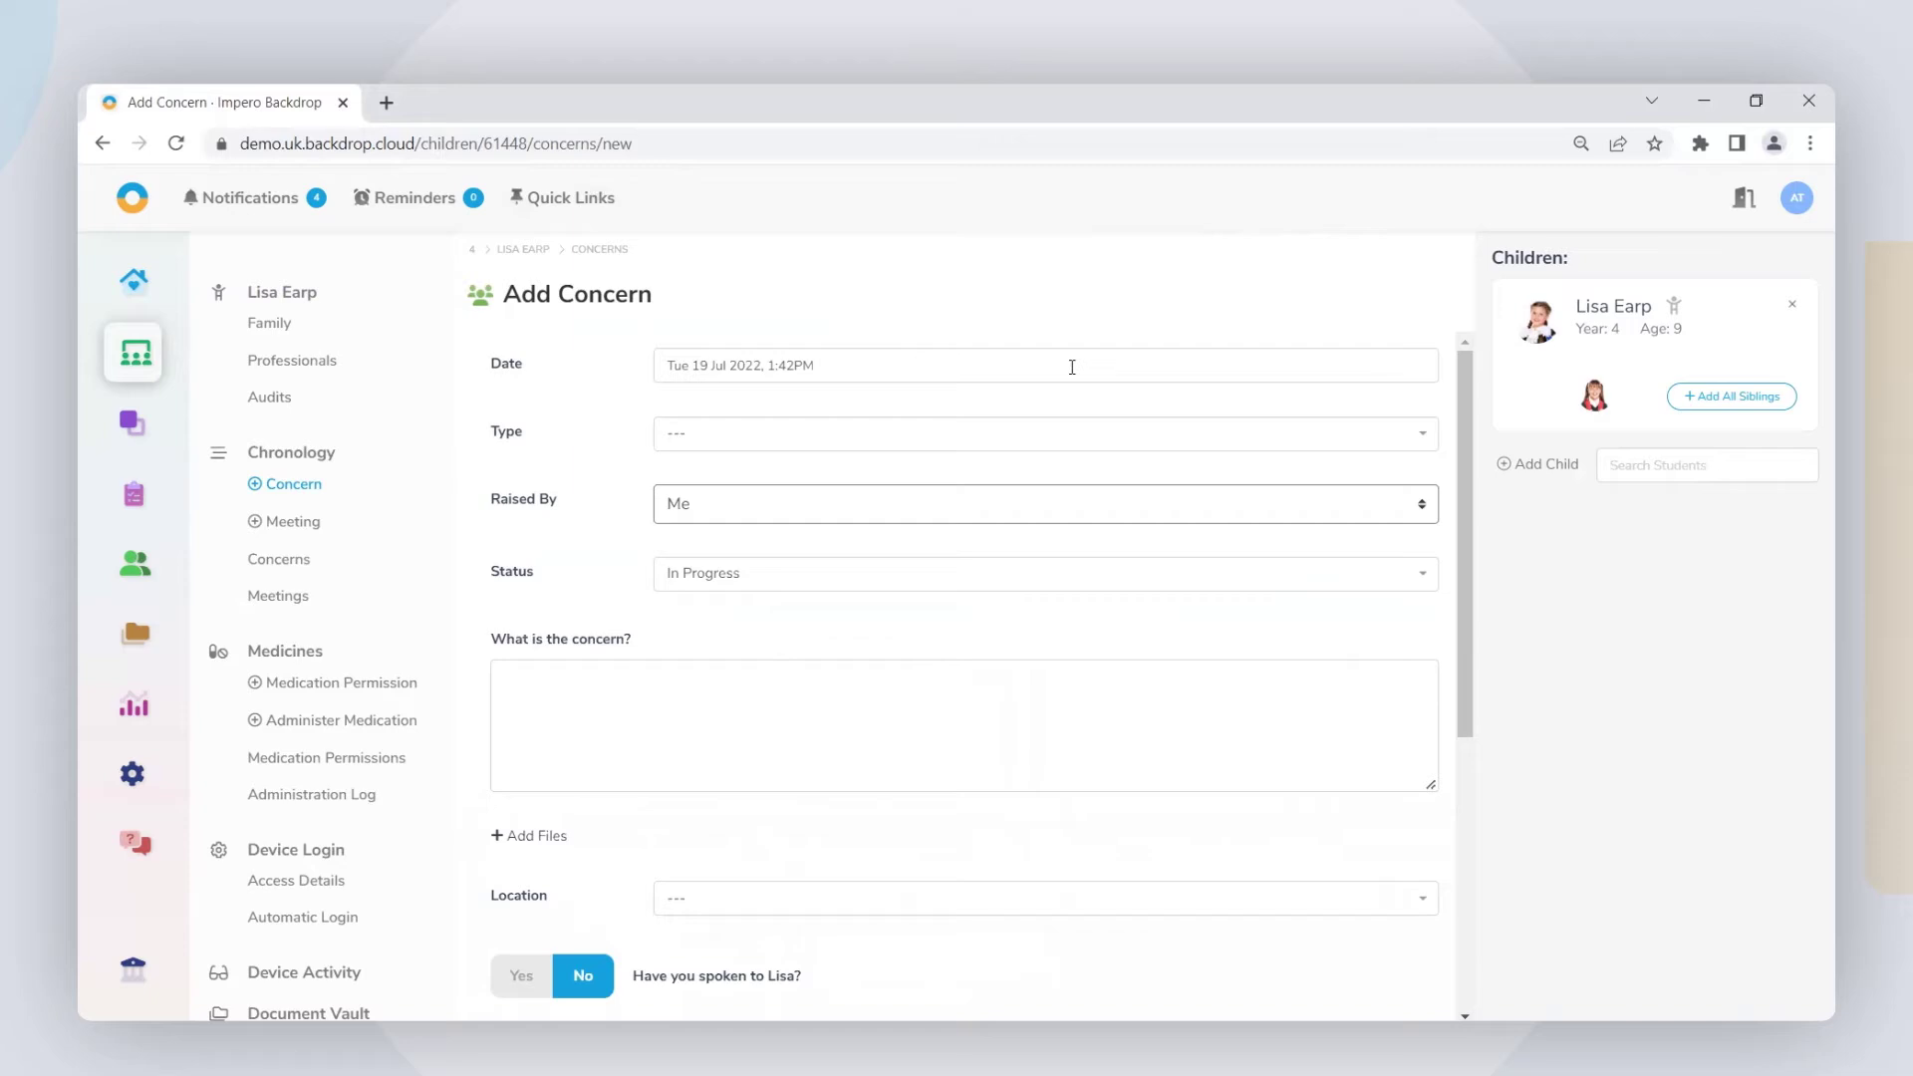
Step: Set the concern type to First Aid and tag it Struck By Object (Accidental)
left_click(890, 440)
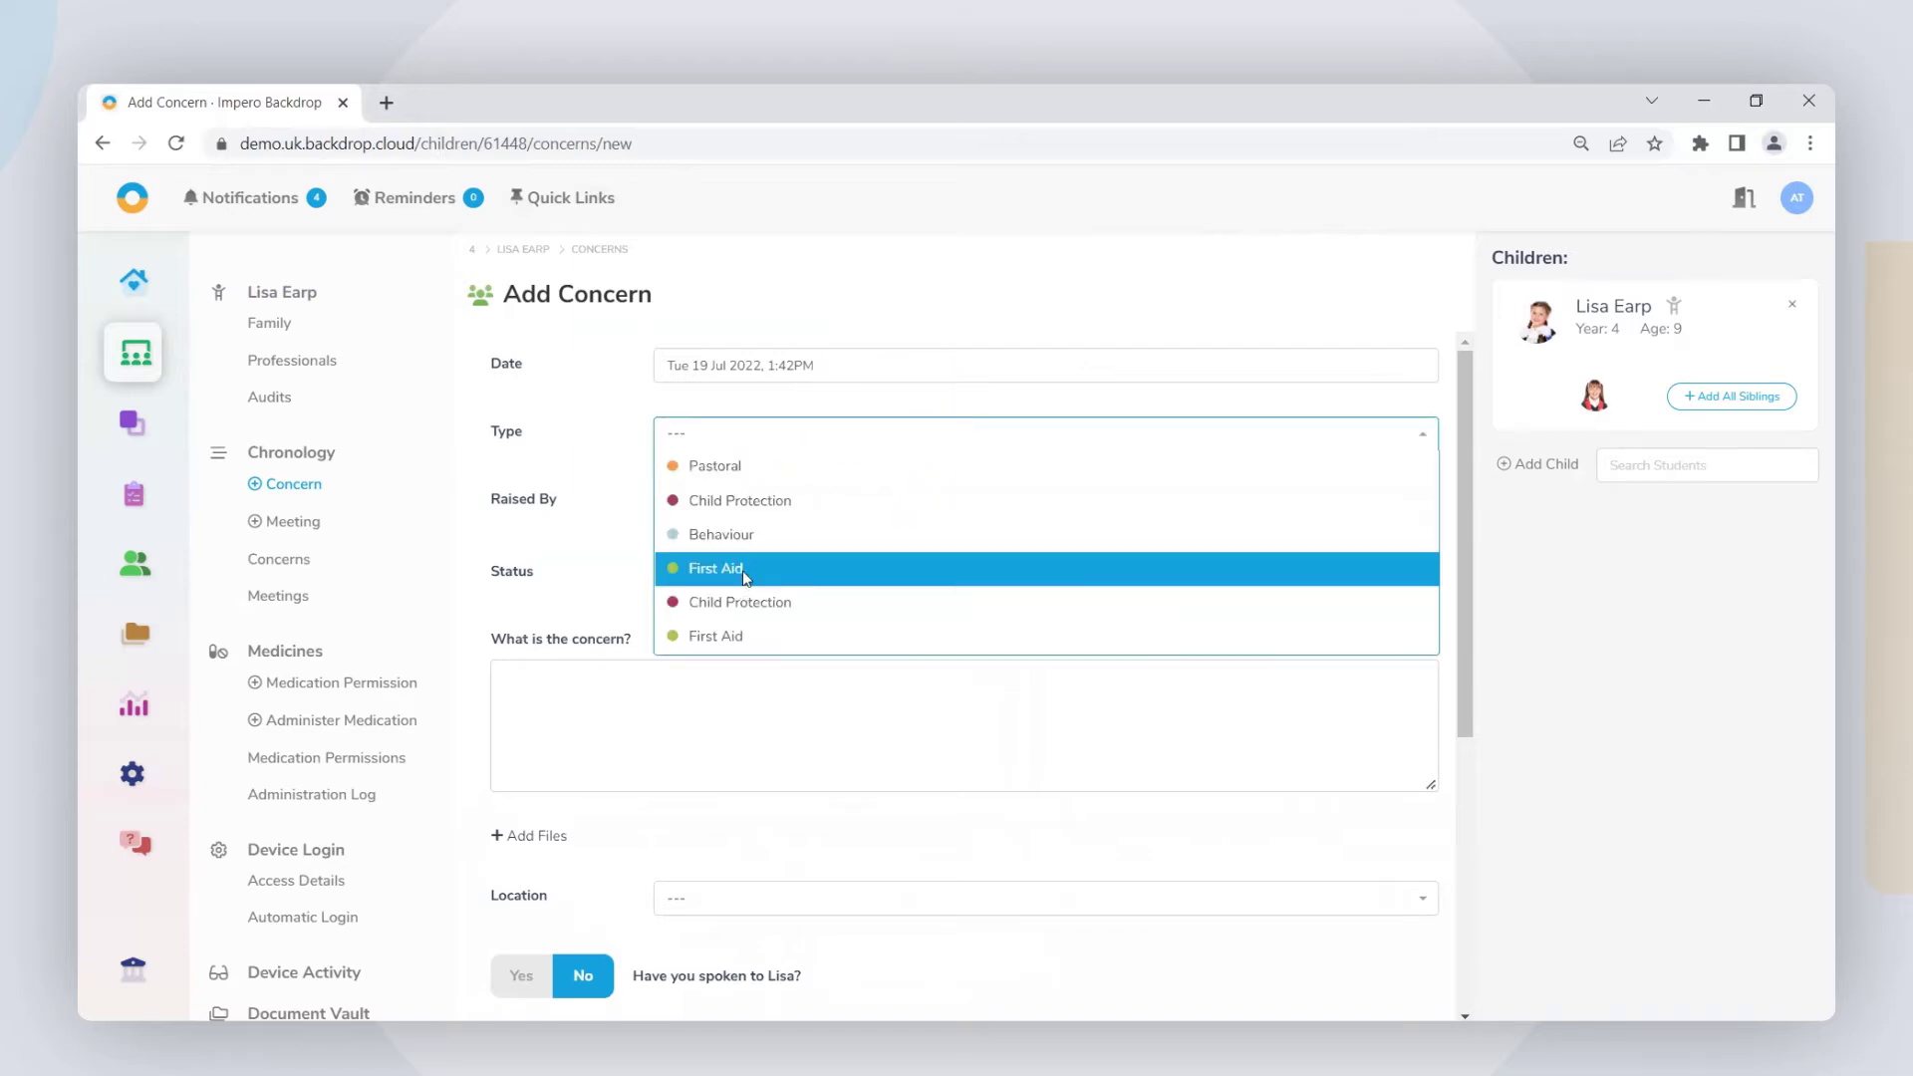
left_click(743, 570)
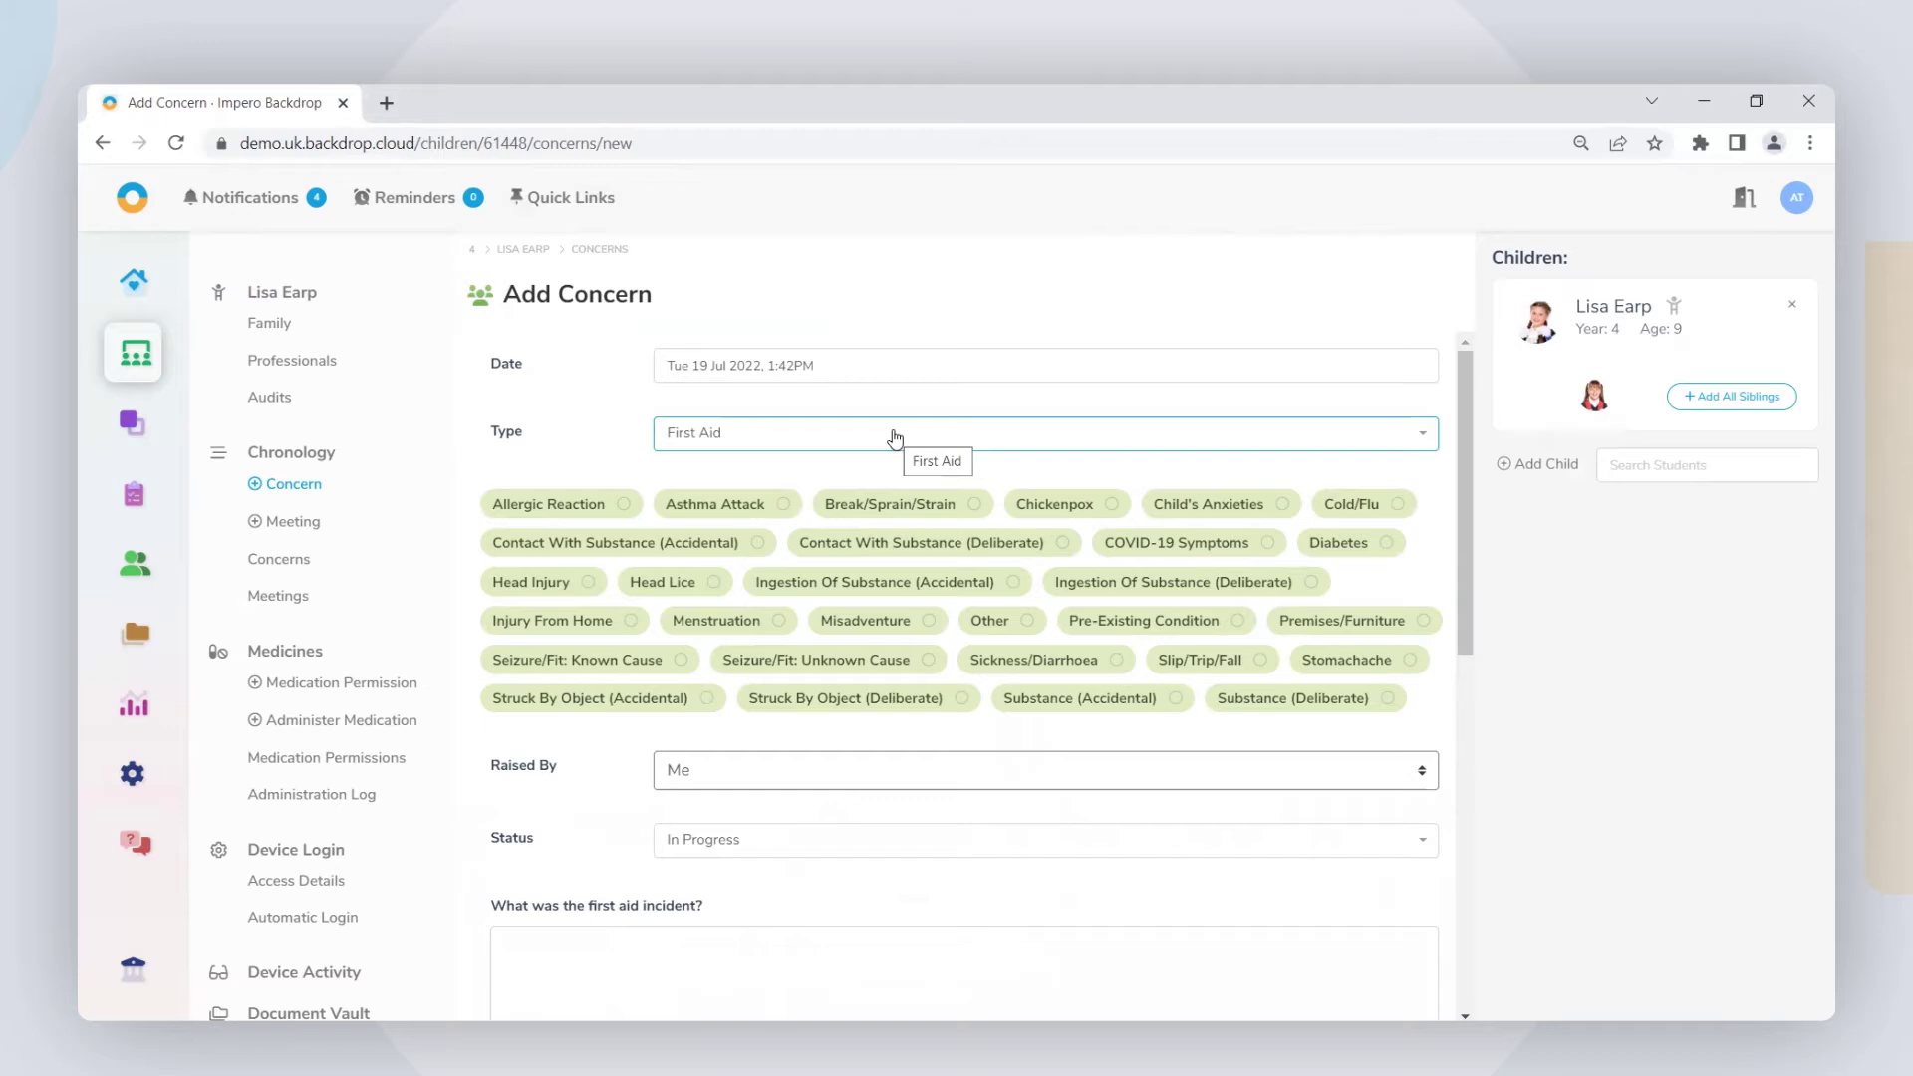
left_click(707, 699)
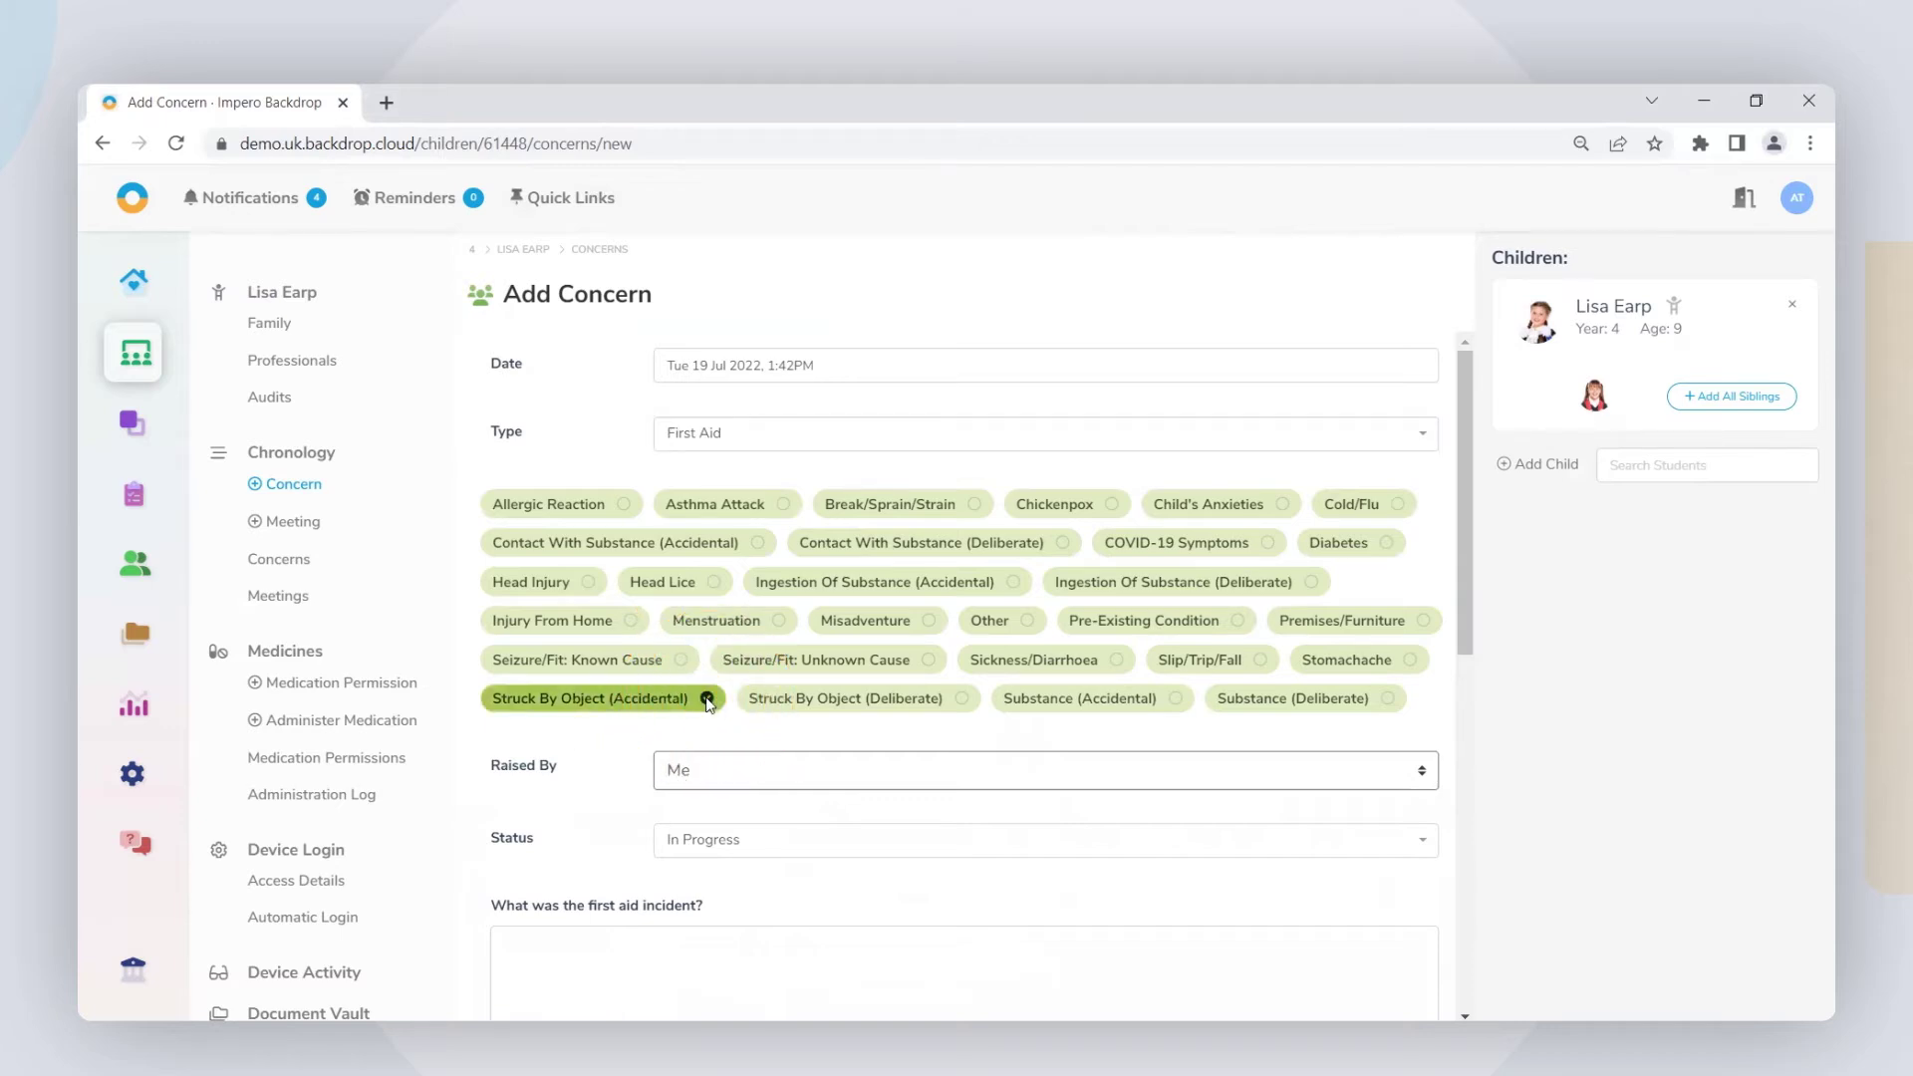
Step: Keep Raised By as Me and Status as In Progress
left_click(810, 773)
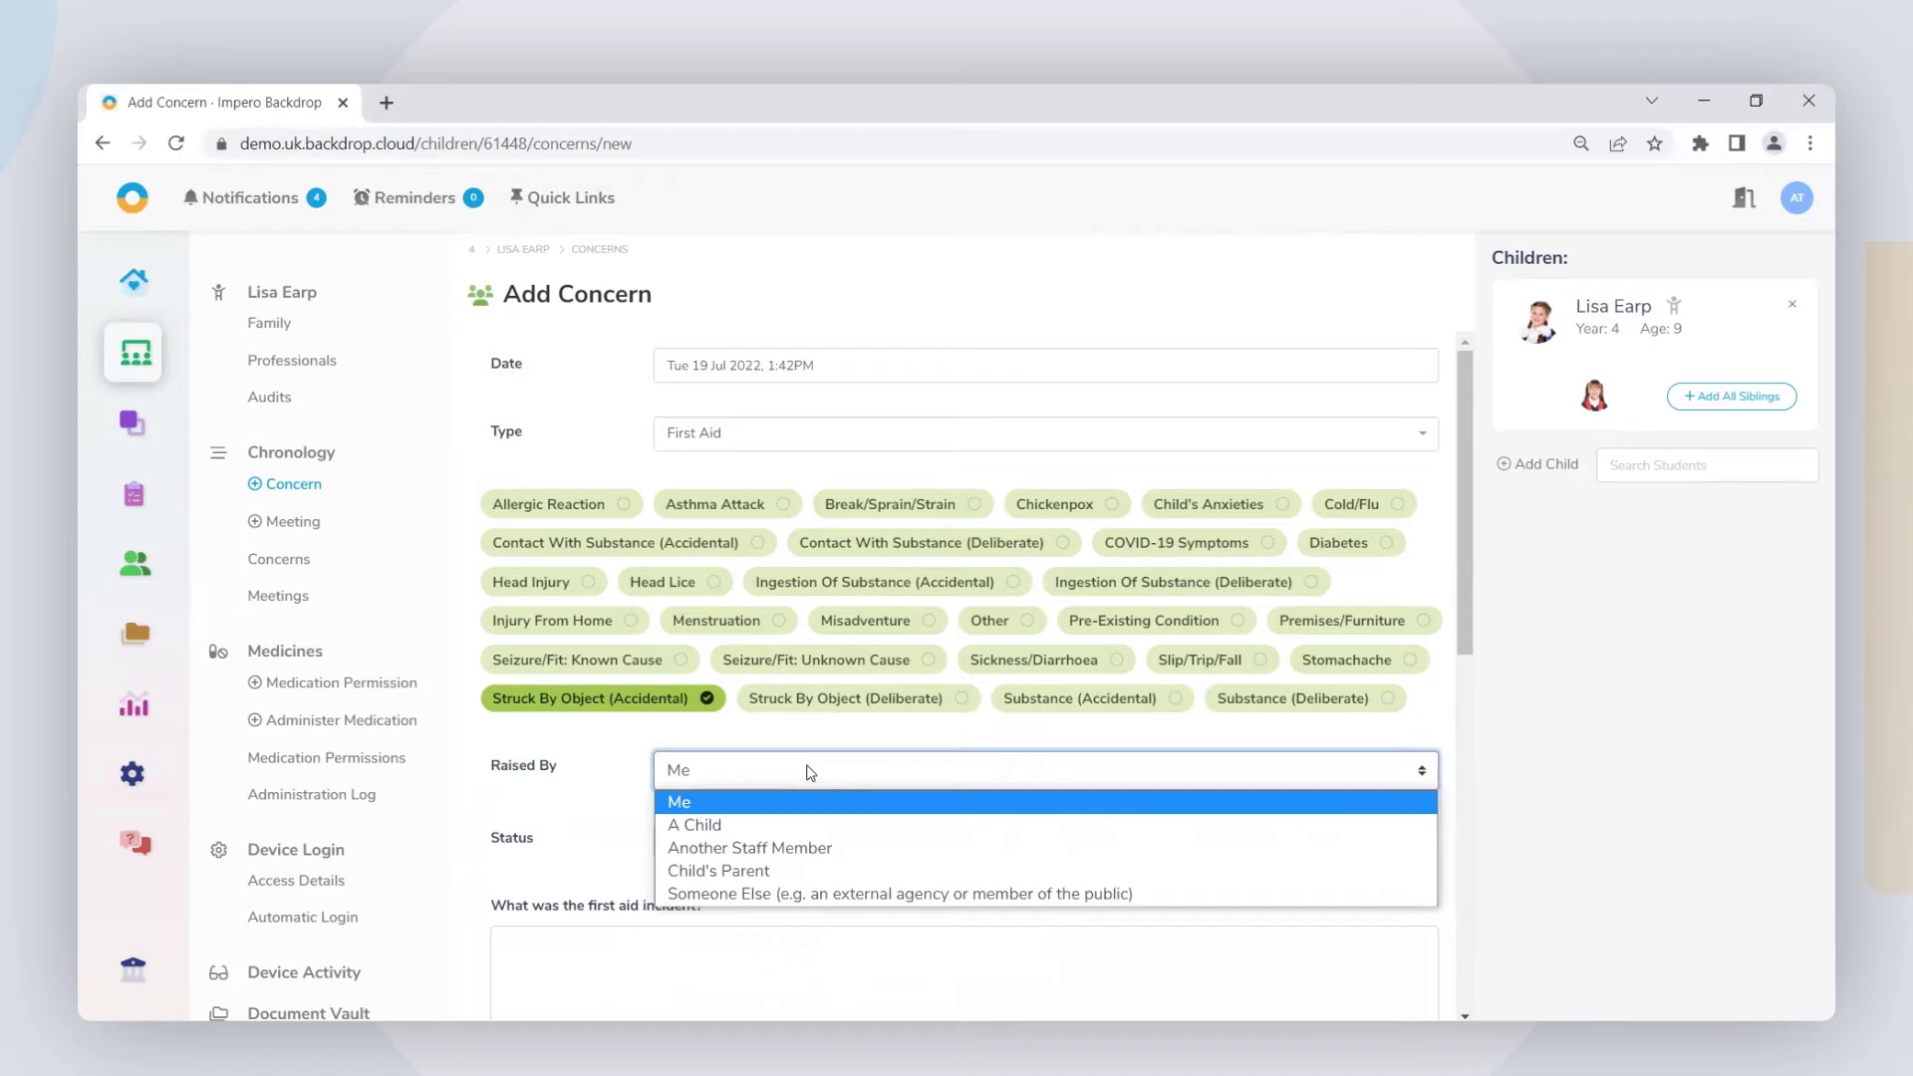
left_click(810, 773)
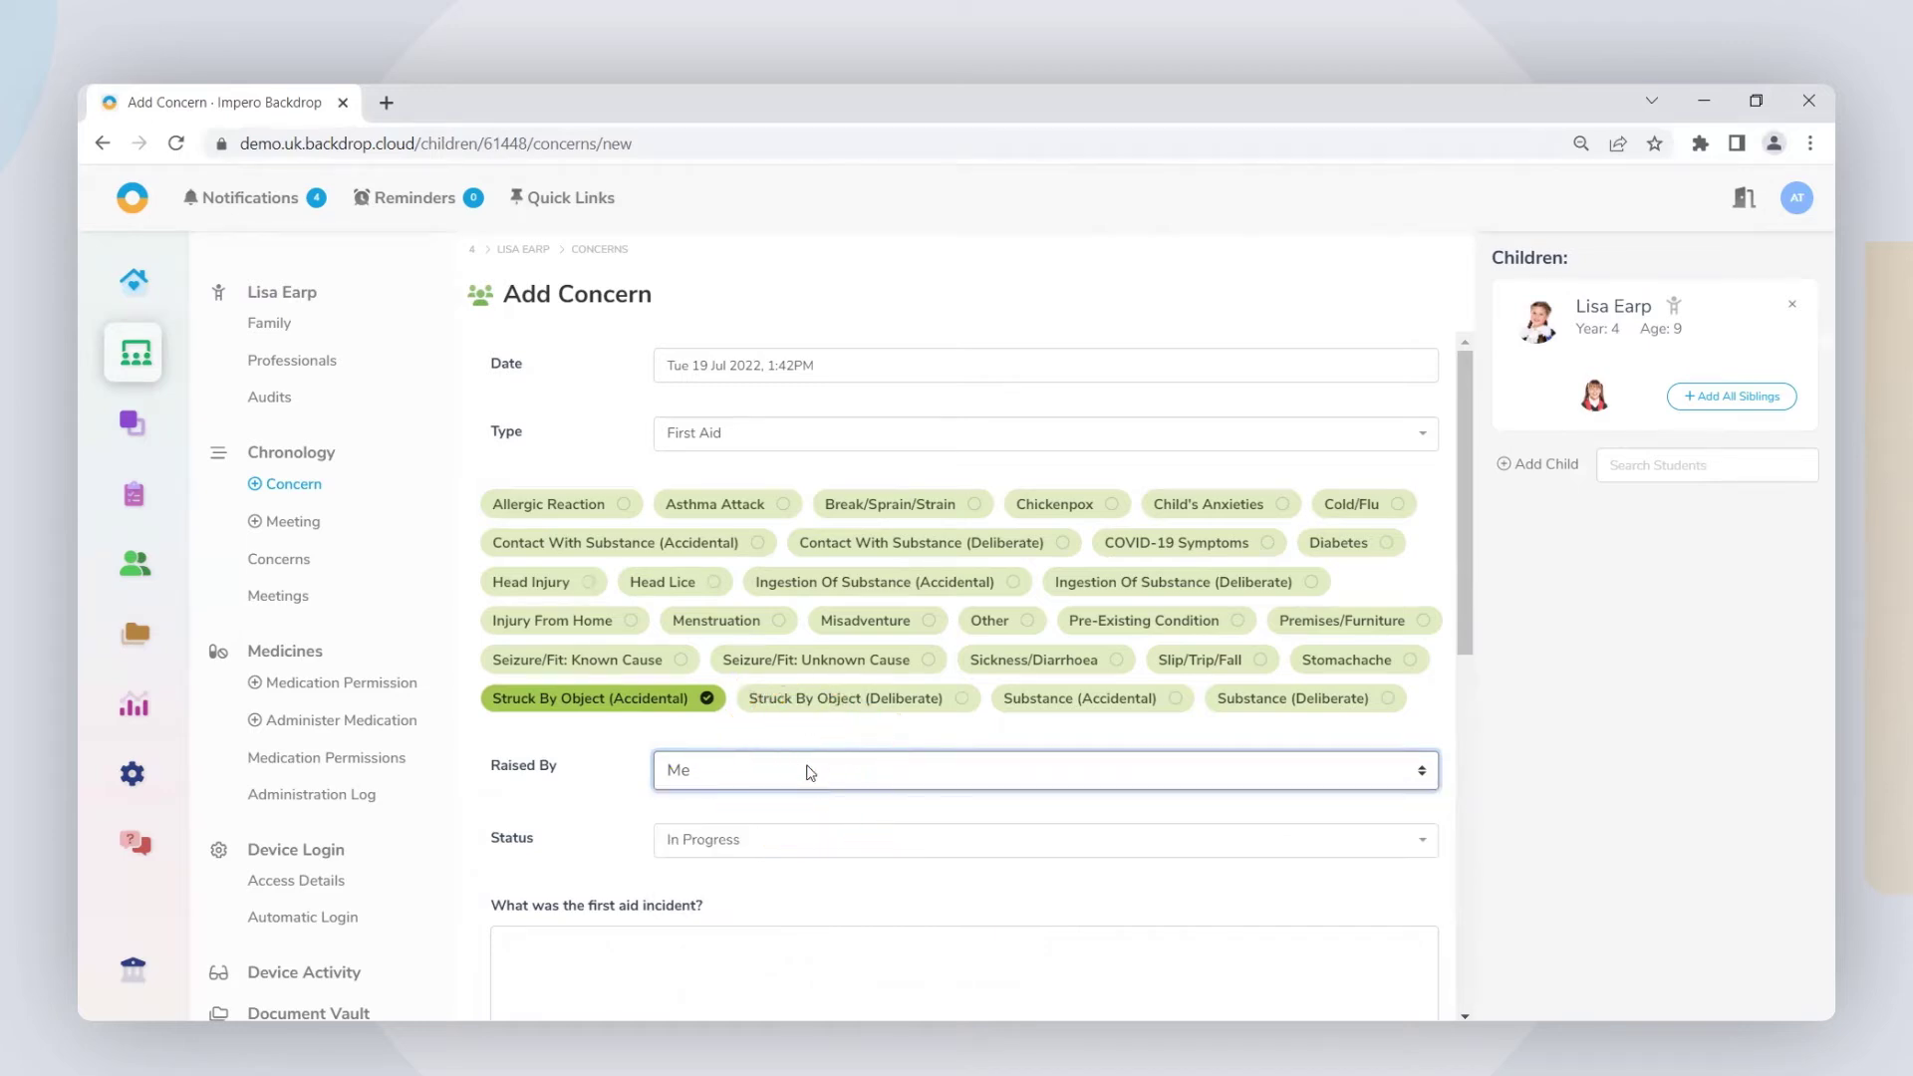
left_click(845, 849)
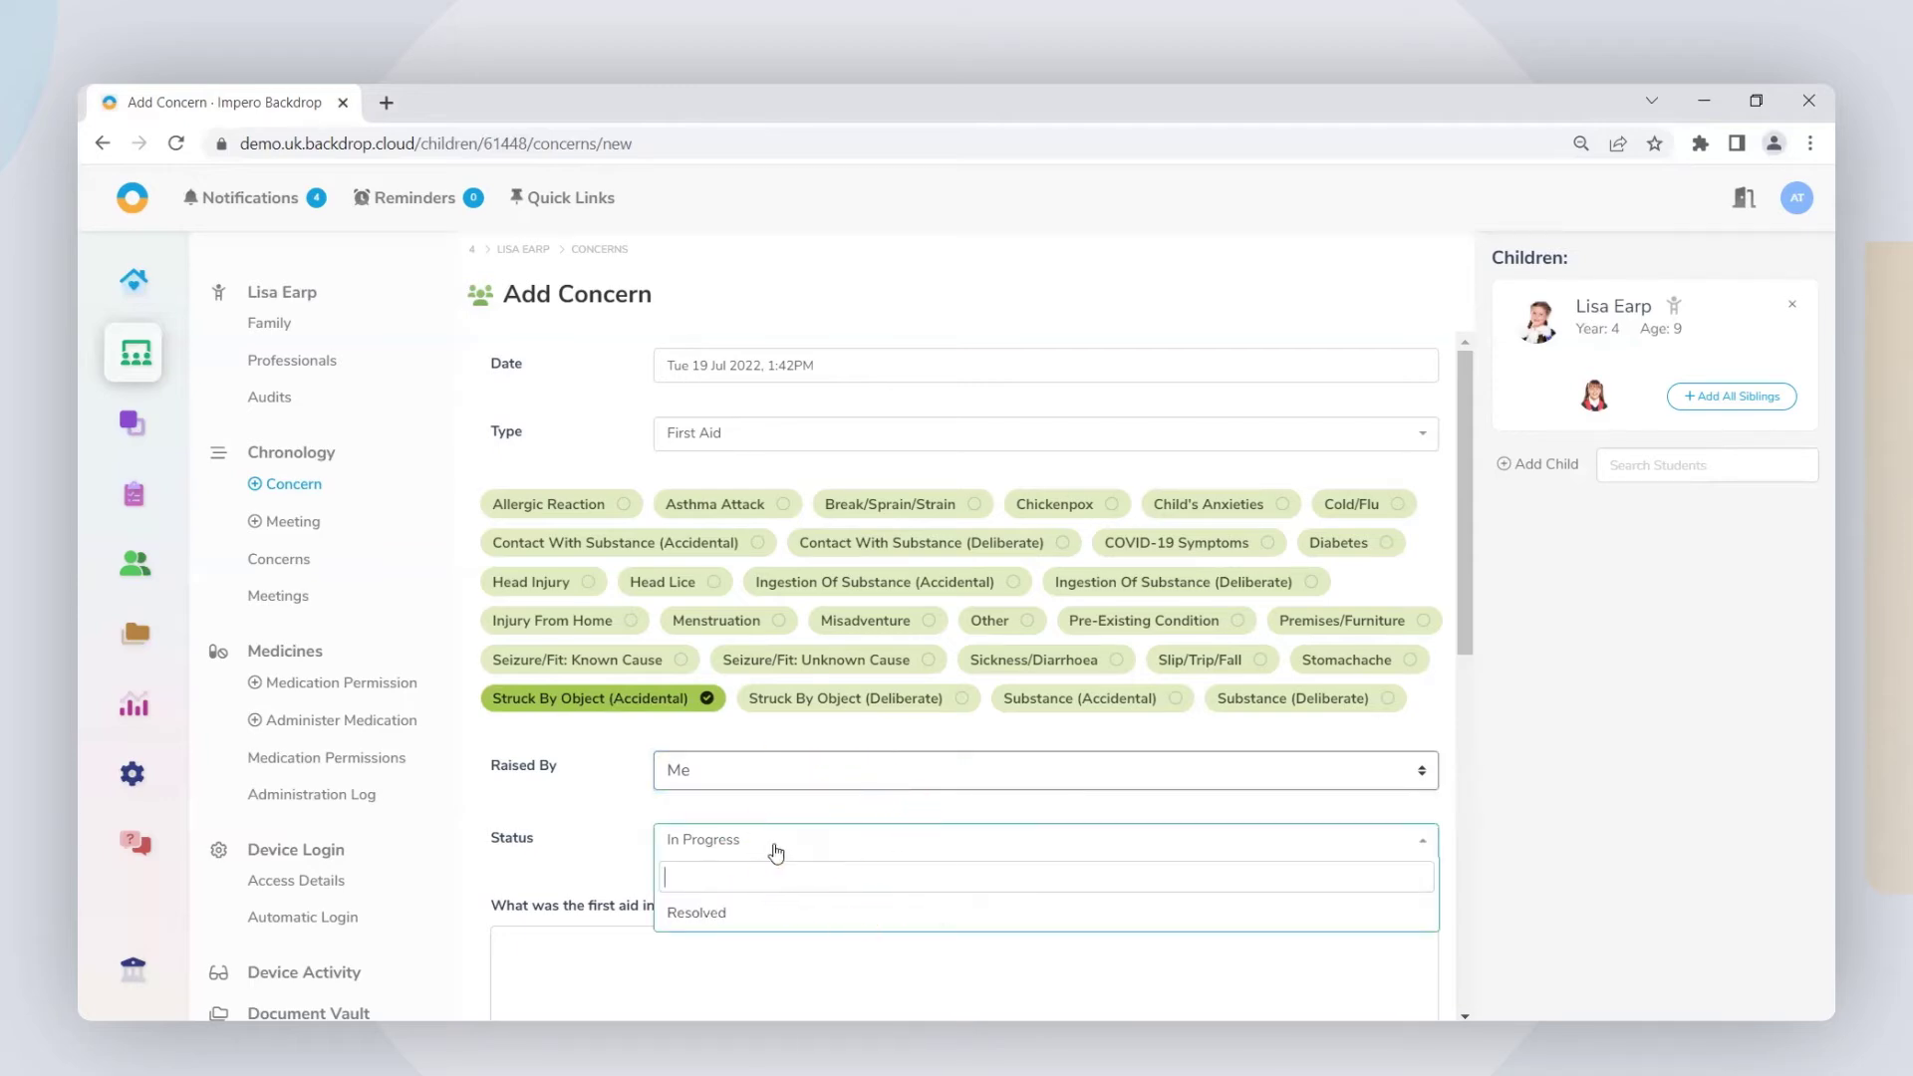
left_click(730, 850)
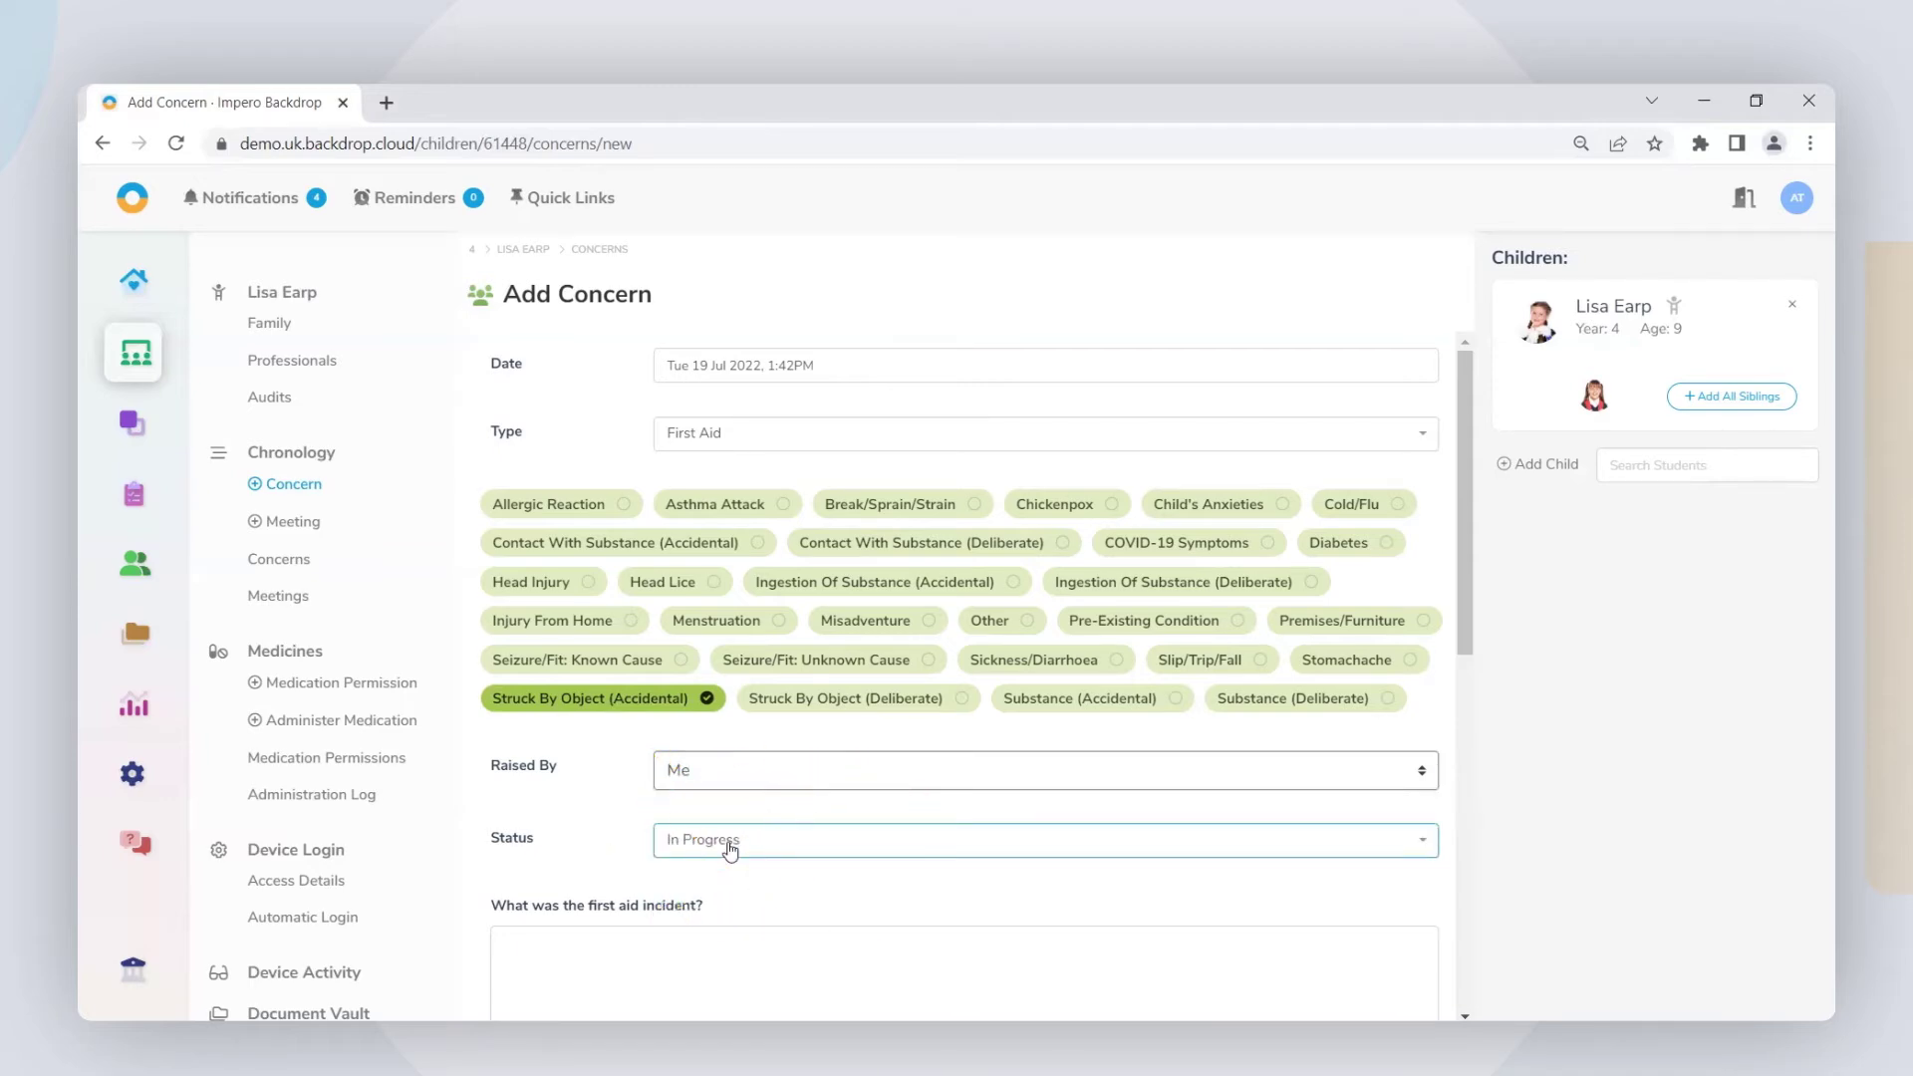
left_click(636, 941)
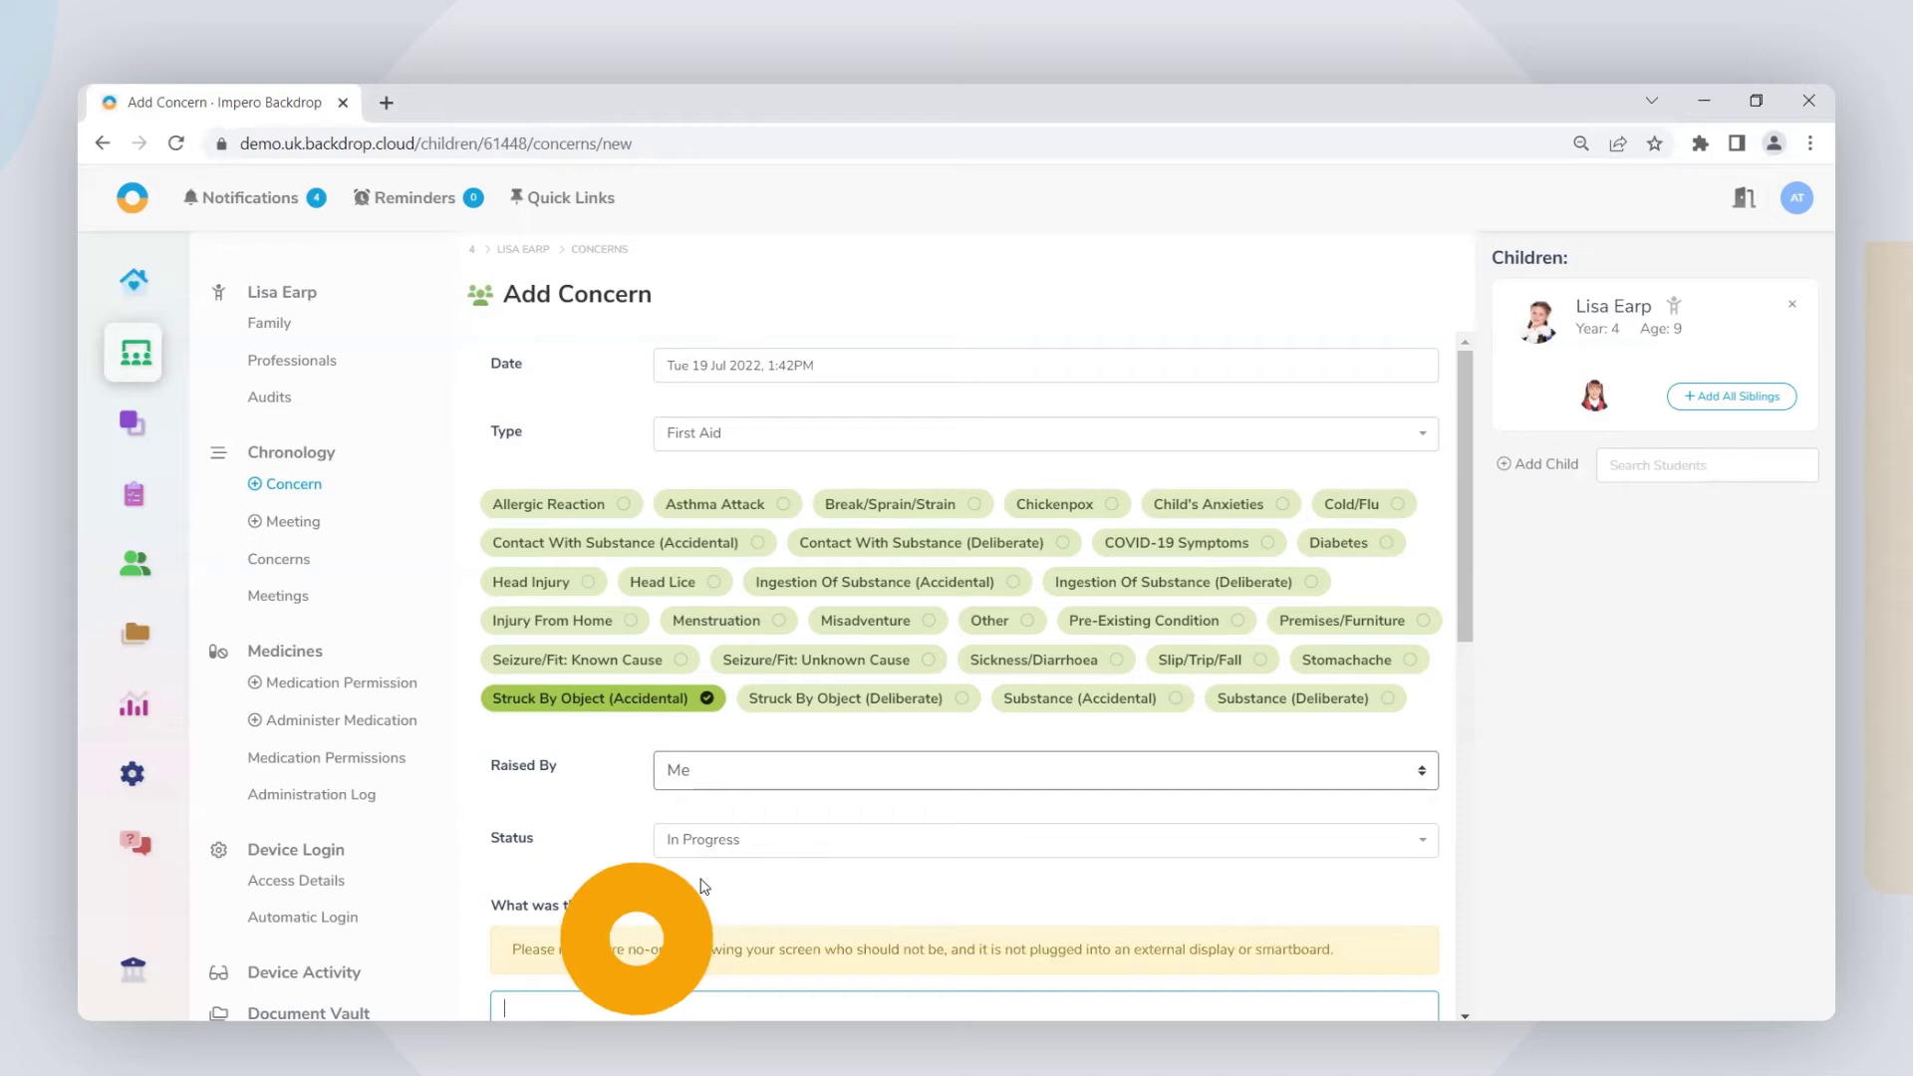
Step: Paste the rounders-bat incident description, leaving attachments empty
scroll(734, 850, "down", 3)
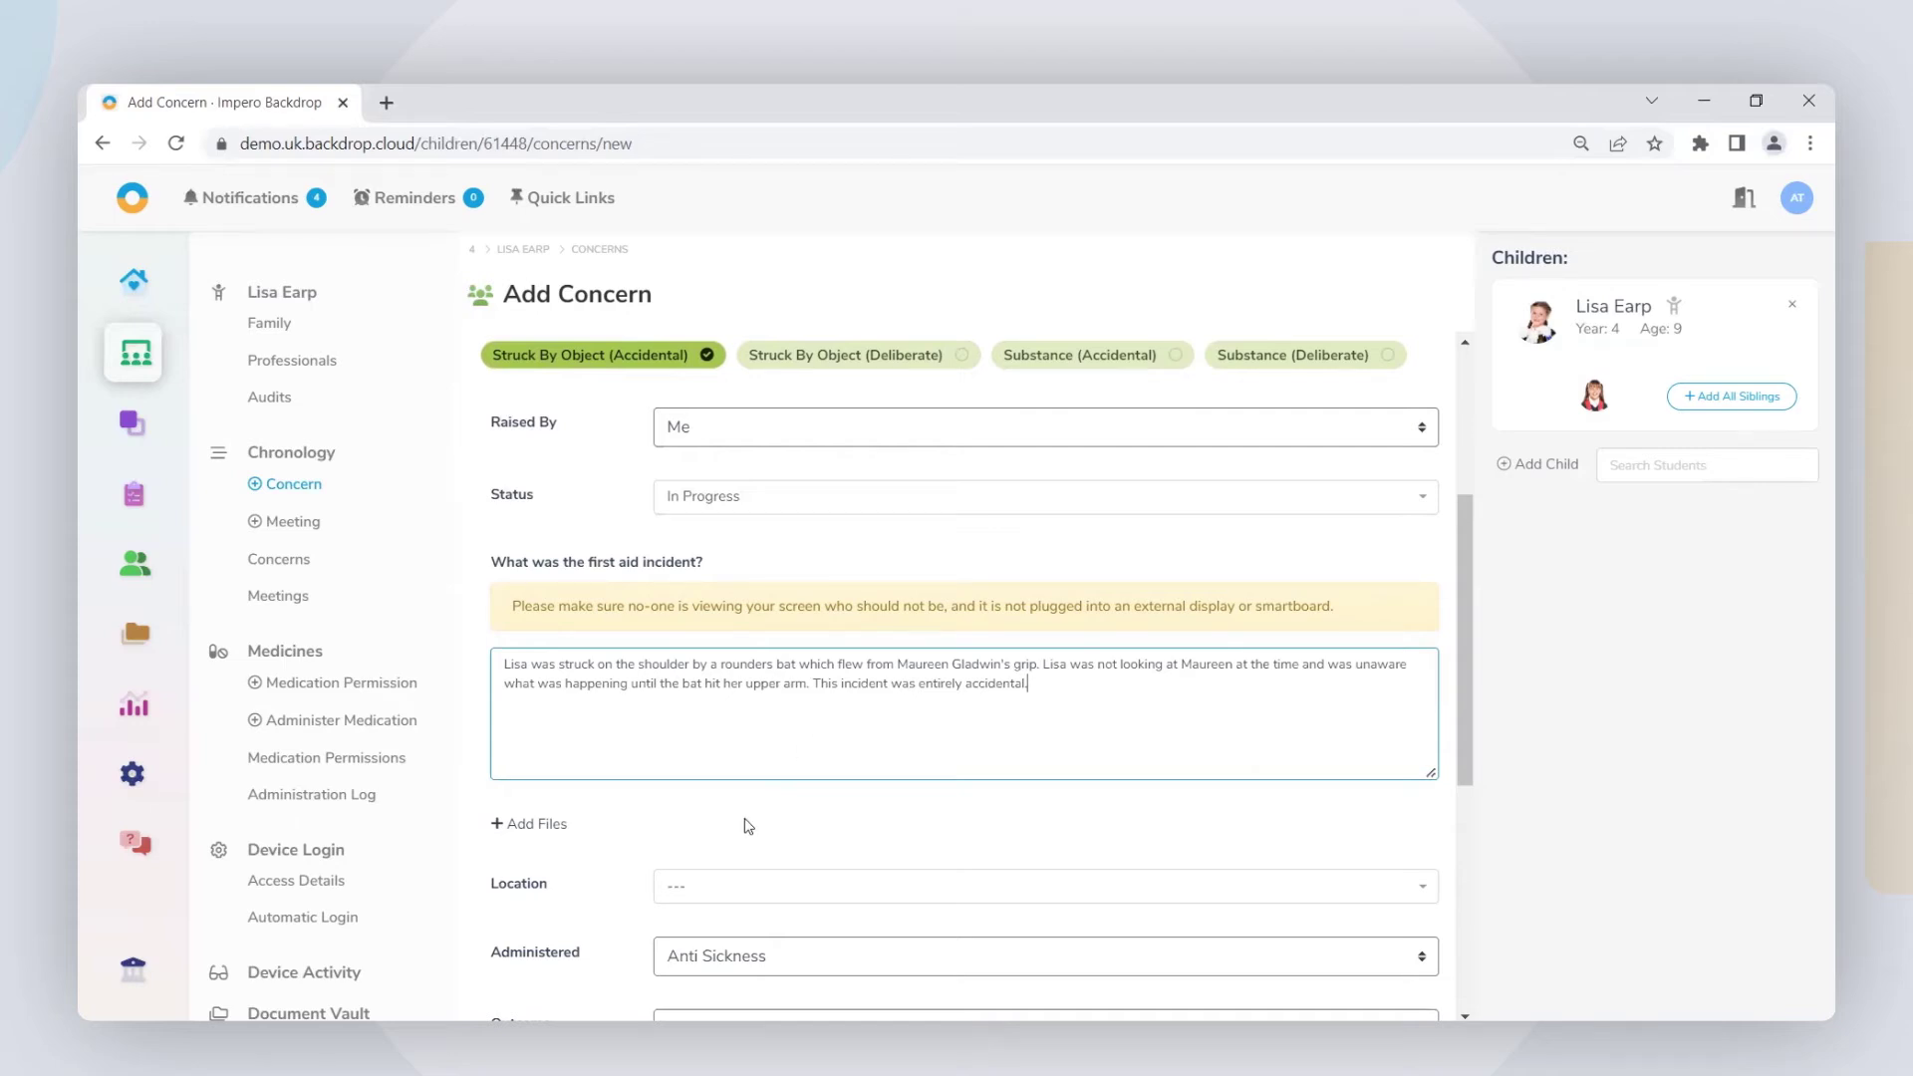
left_click(545, 825)
left_click(543, 762)
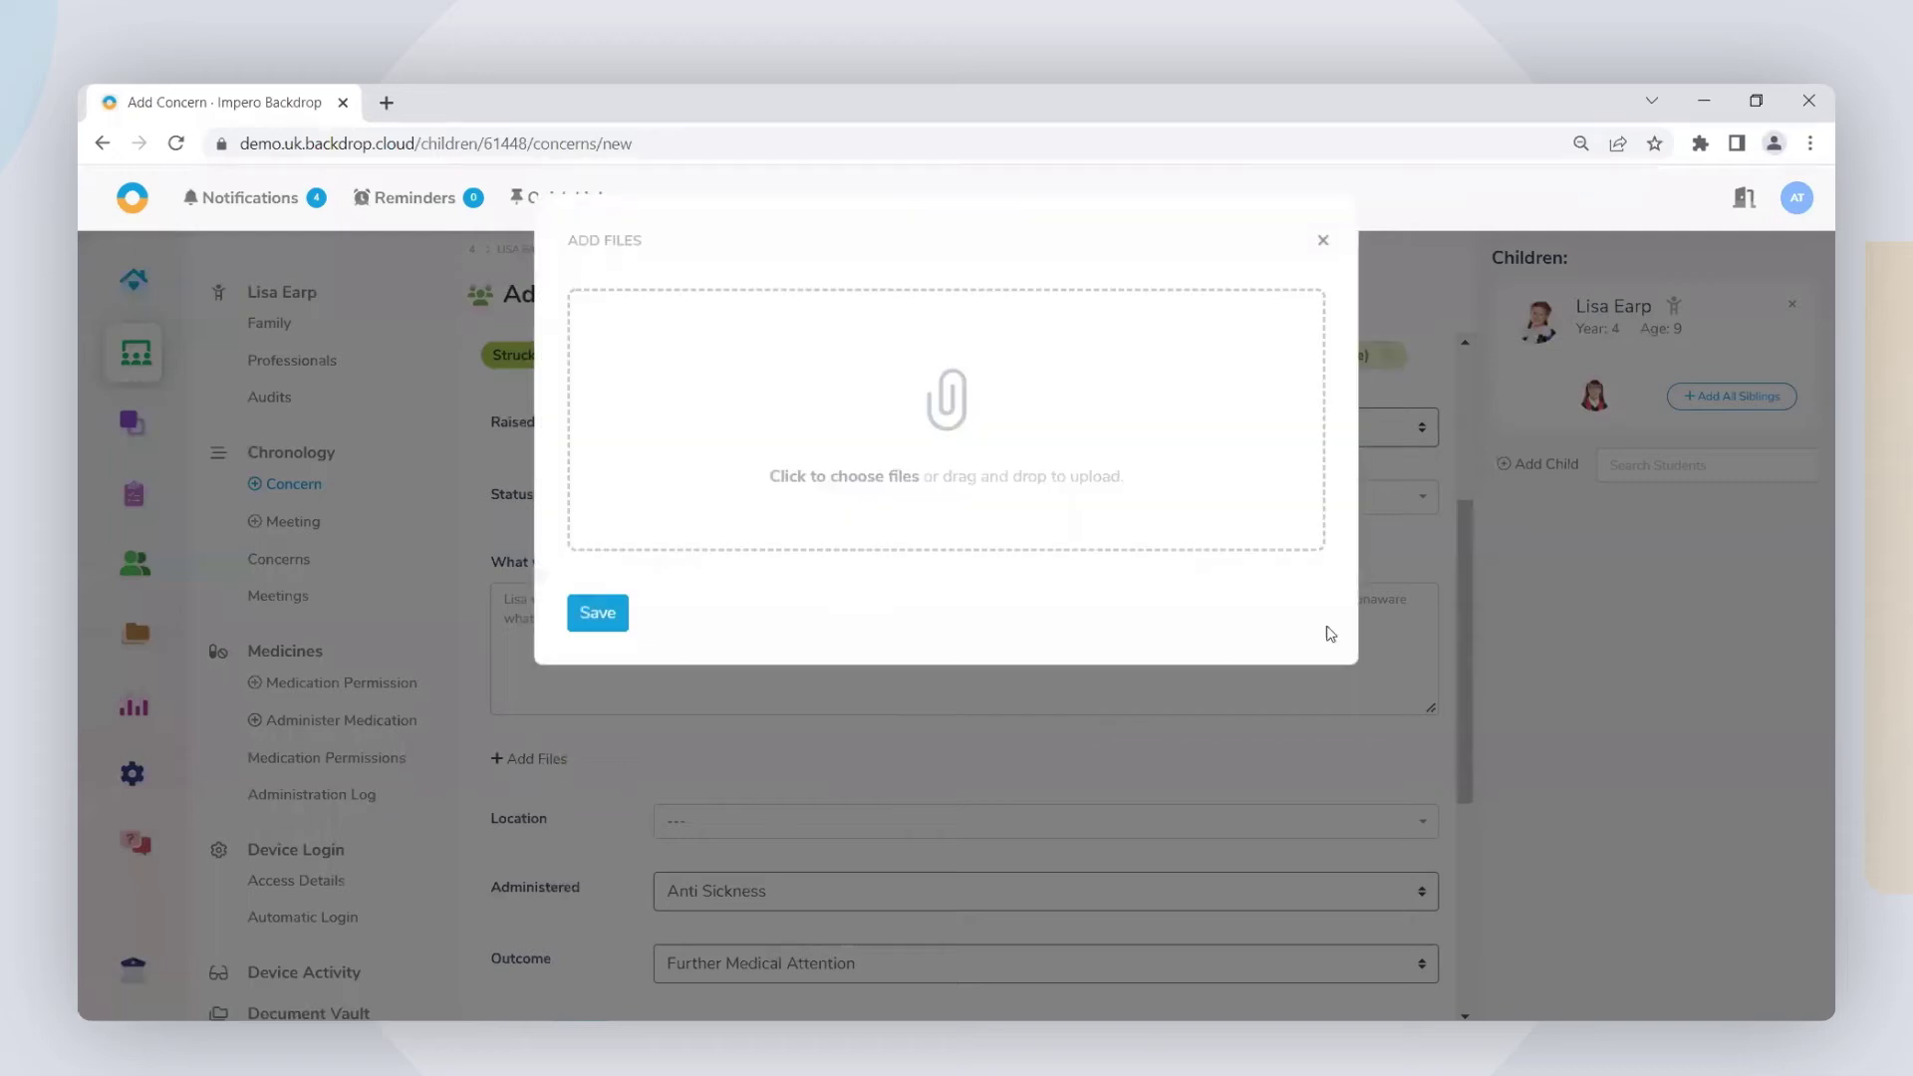
left_click(1323, 240)
scroll(1091, 532, "down", 2)
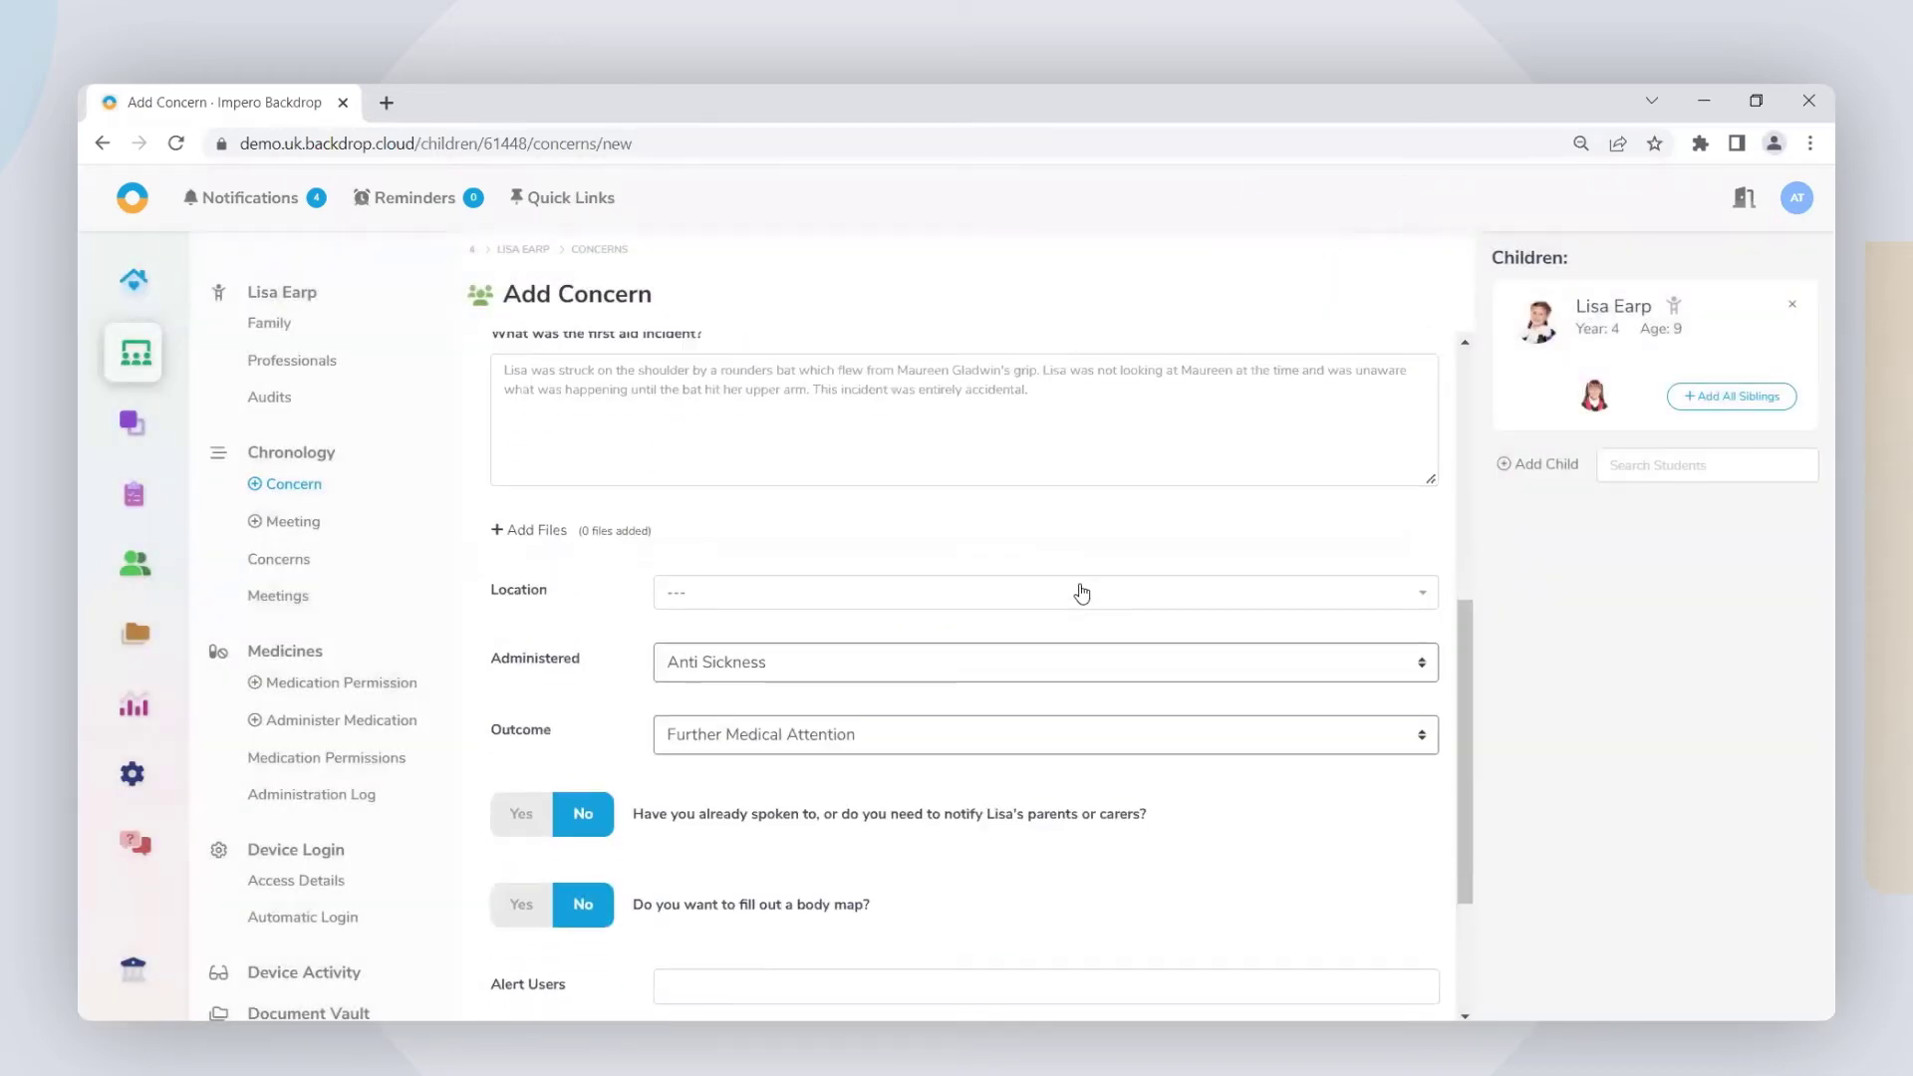
Step: Set Location to Playground/Yard, Administered to No Action Taken, Outcome to Kept Under Observation
left_click(1027, 606)
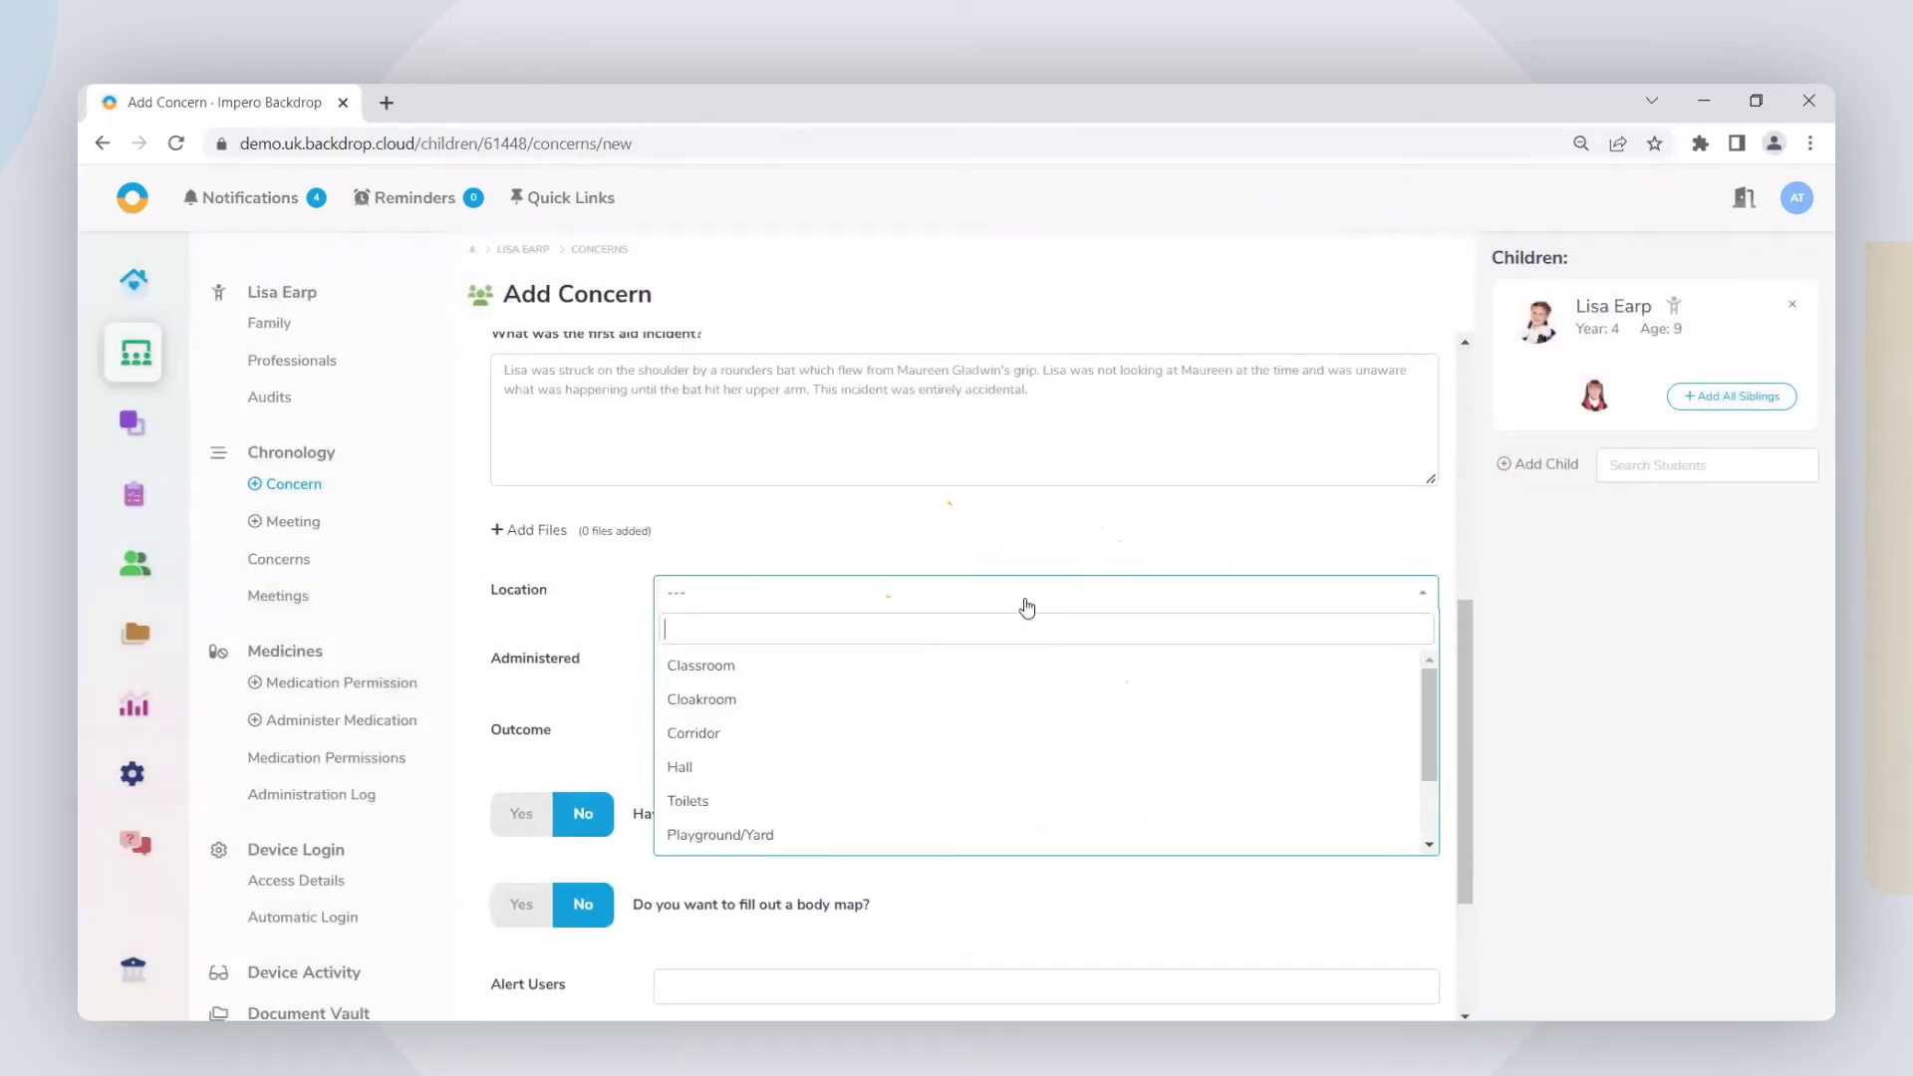
left_click(784, 840)
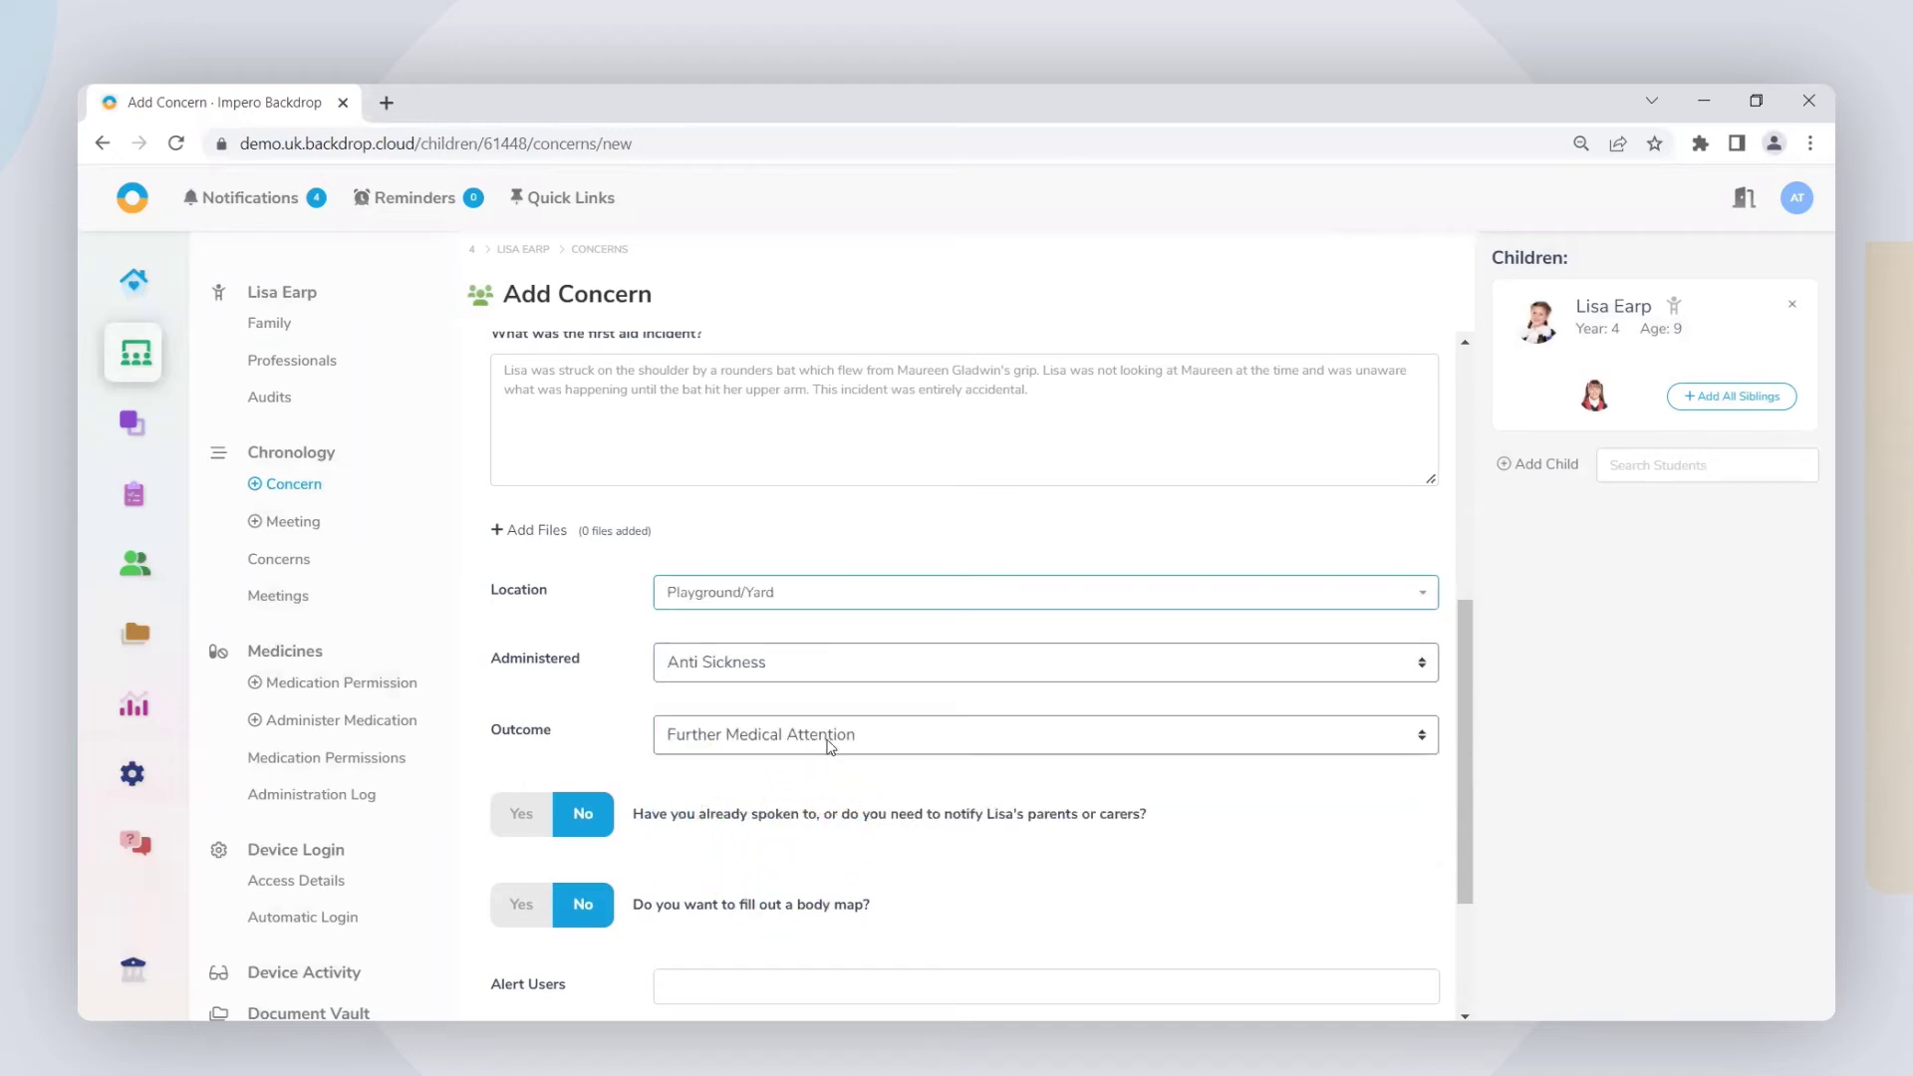
left_click(801, 663)
left_click(893, 876)
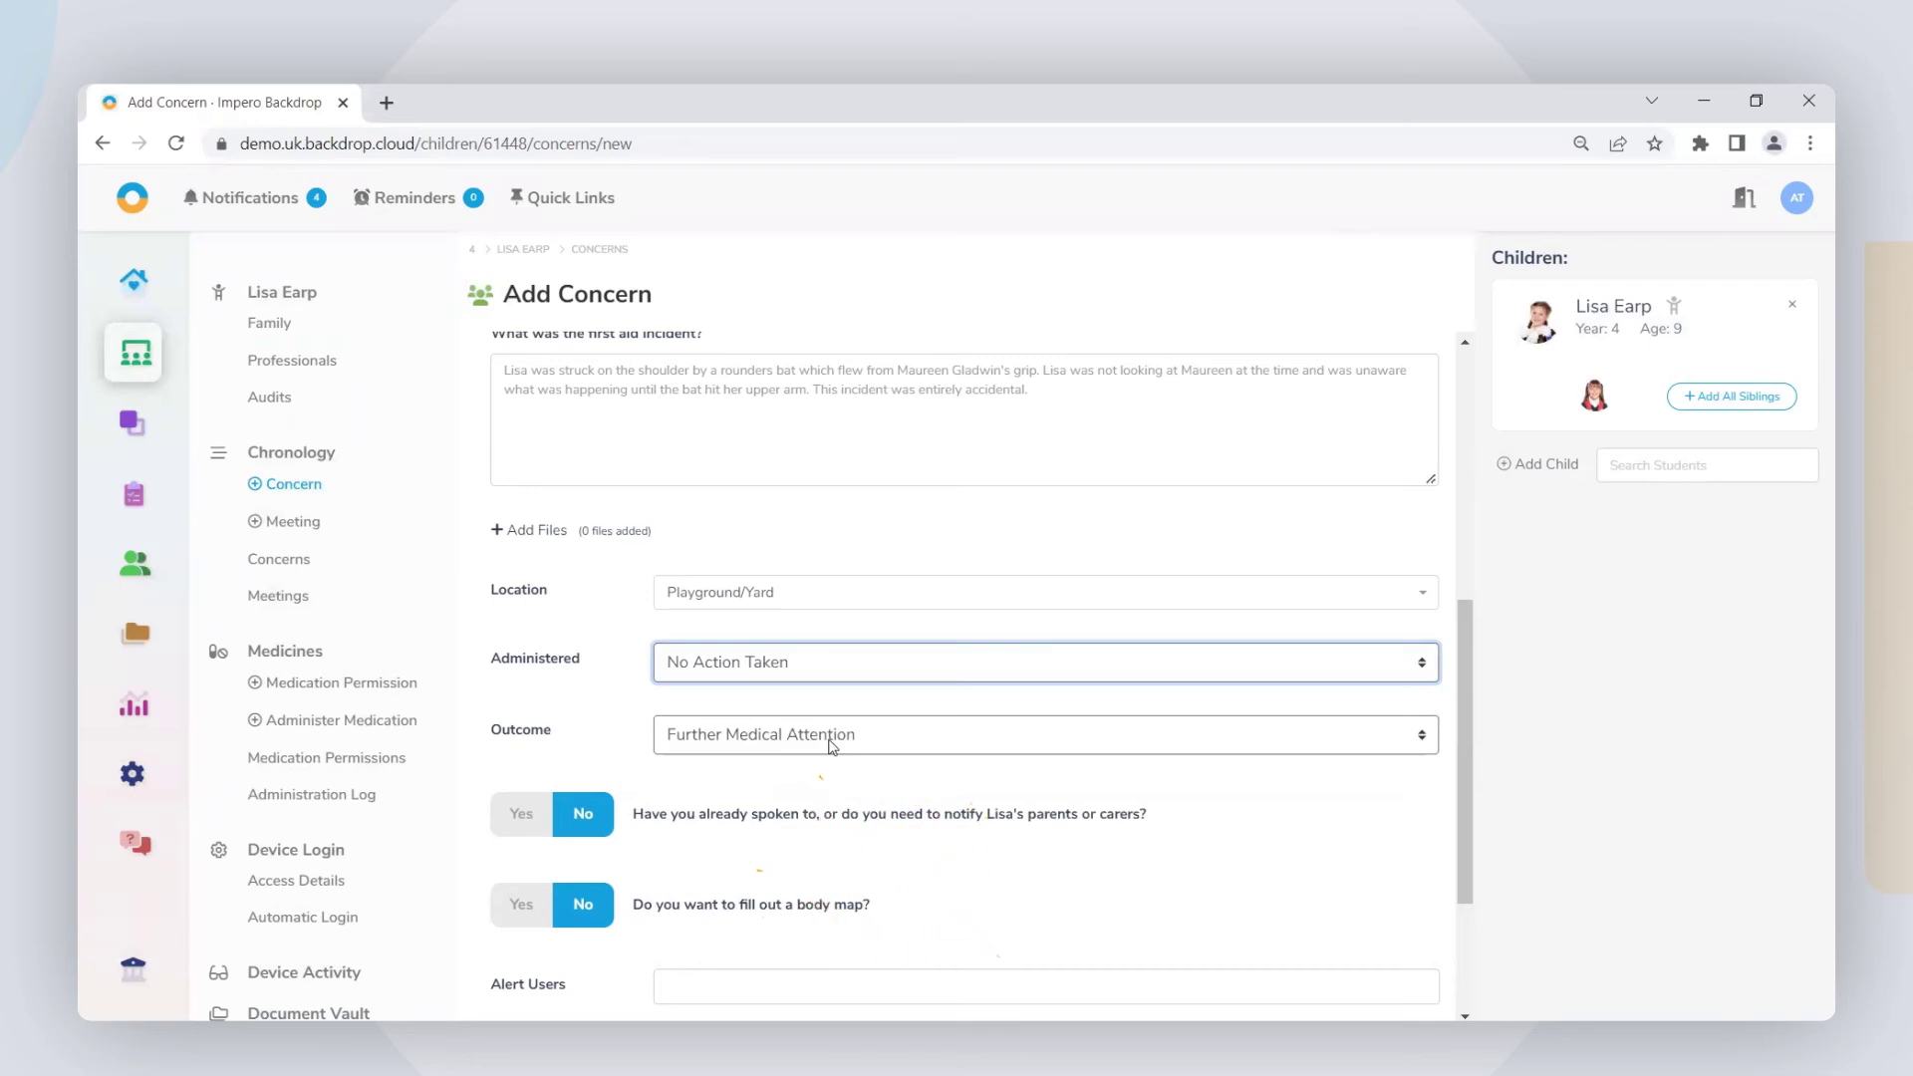
left_click(833, 735)
left_click(830, 837)
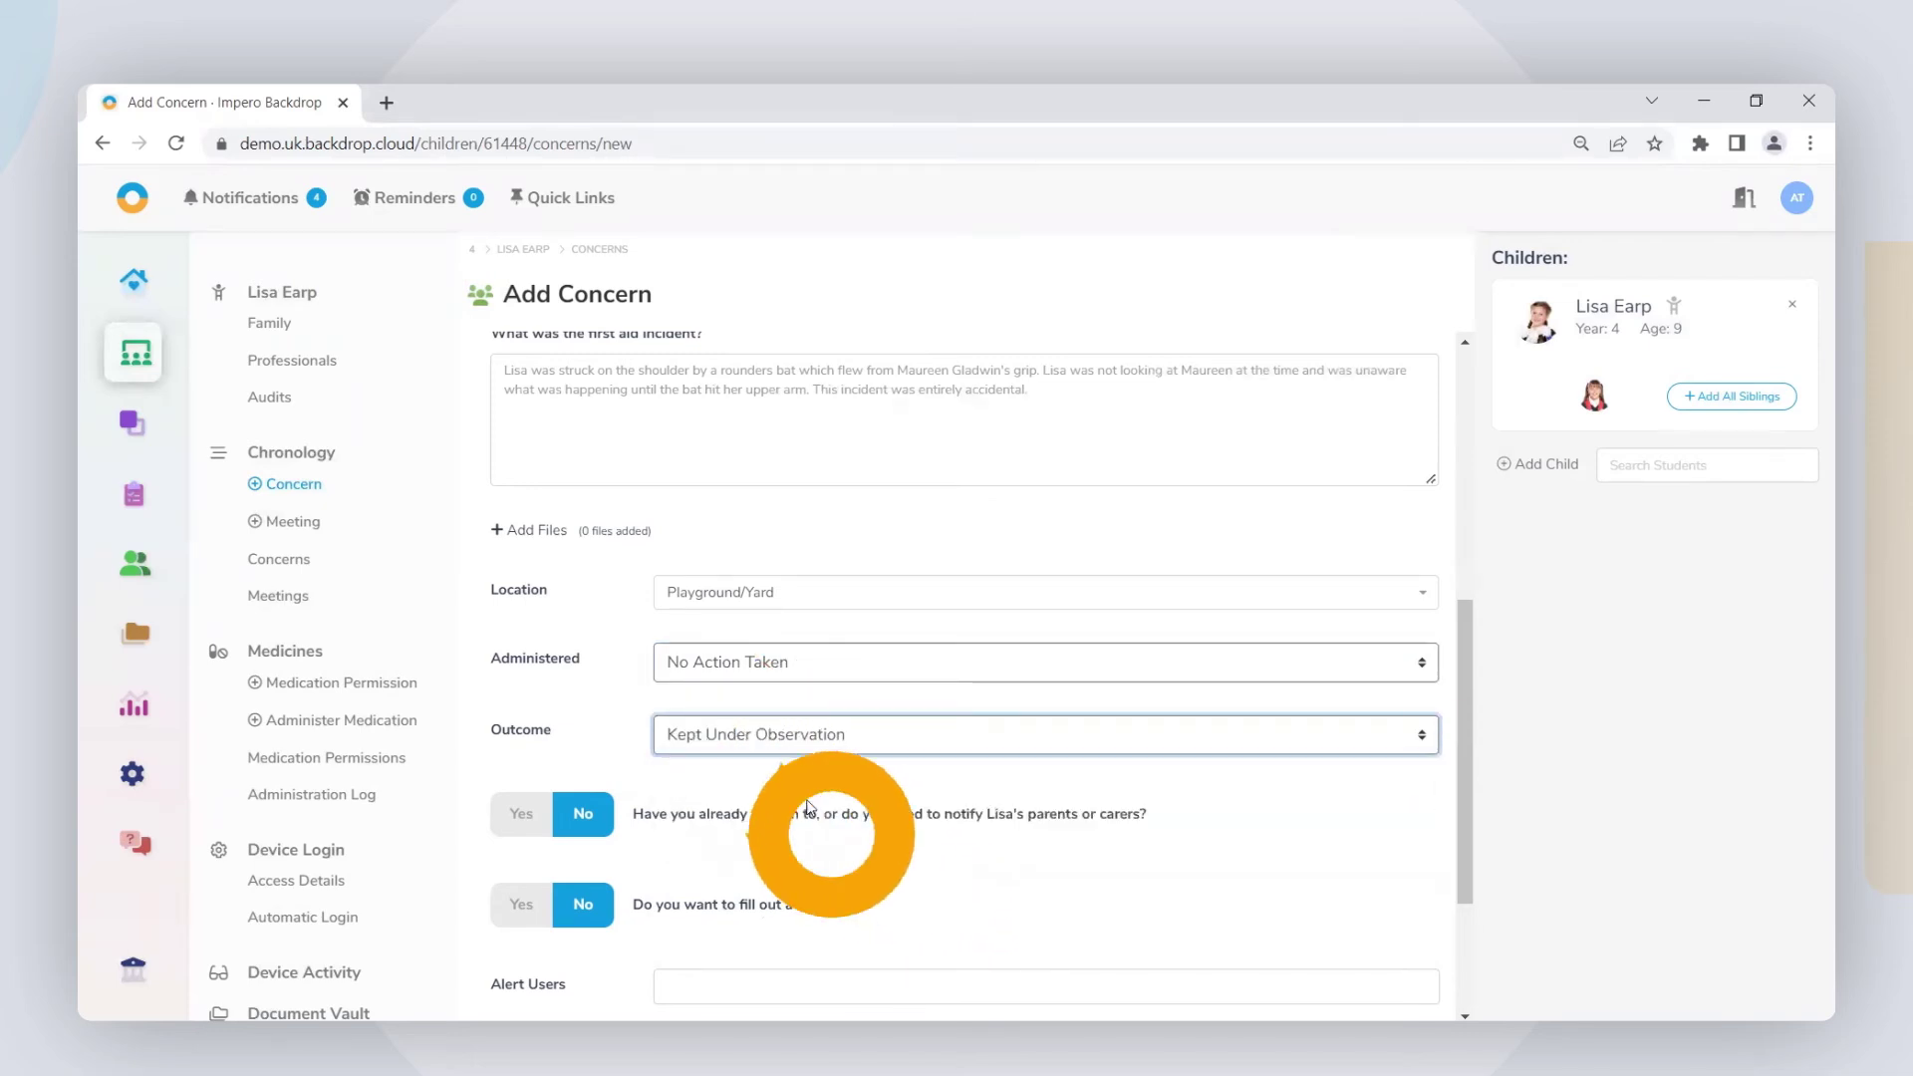
scroll(863, 820, "down", 1)
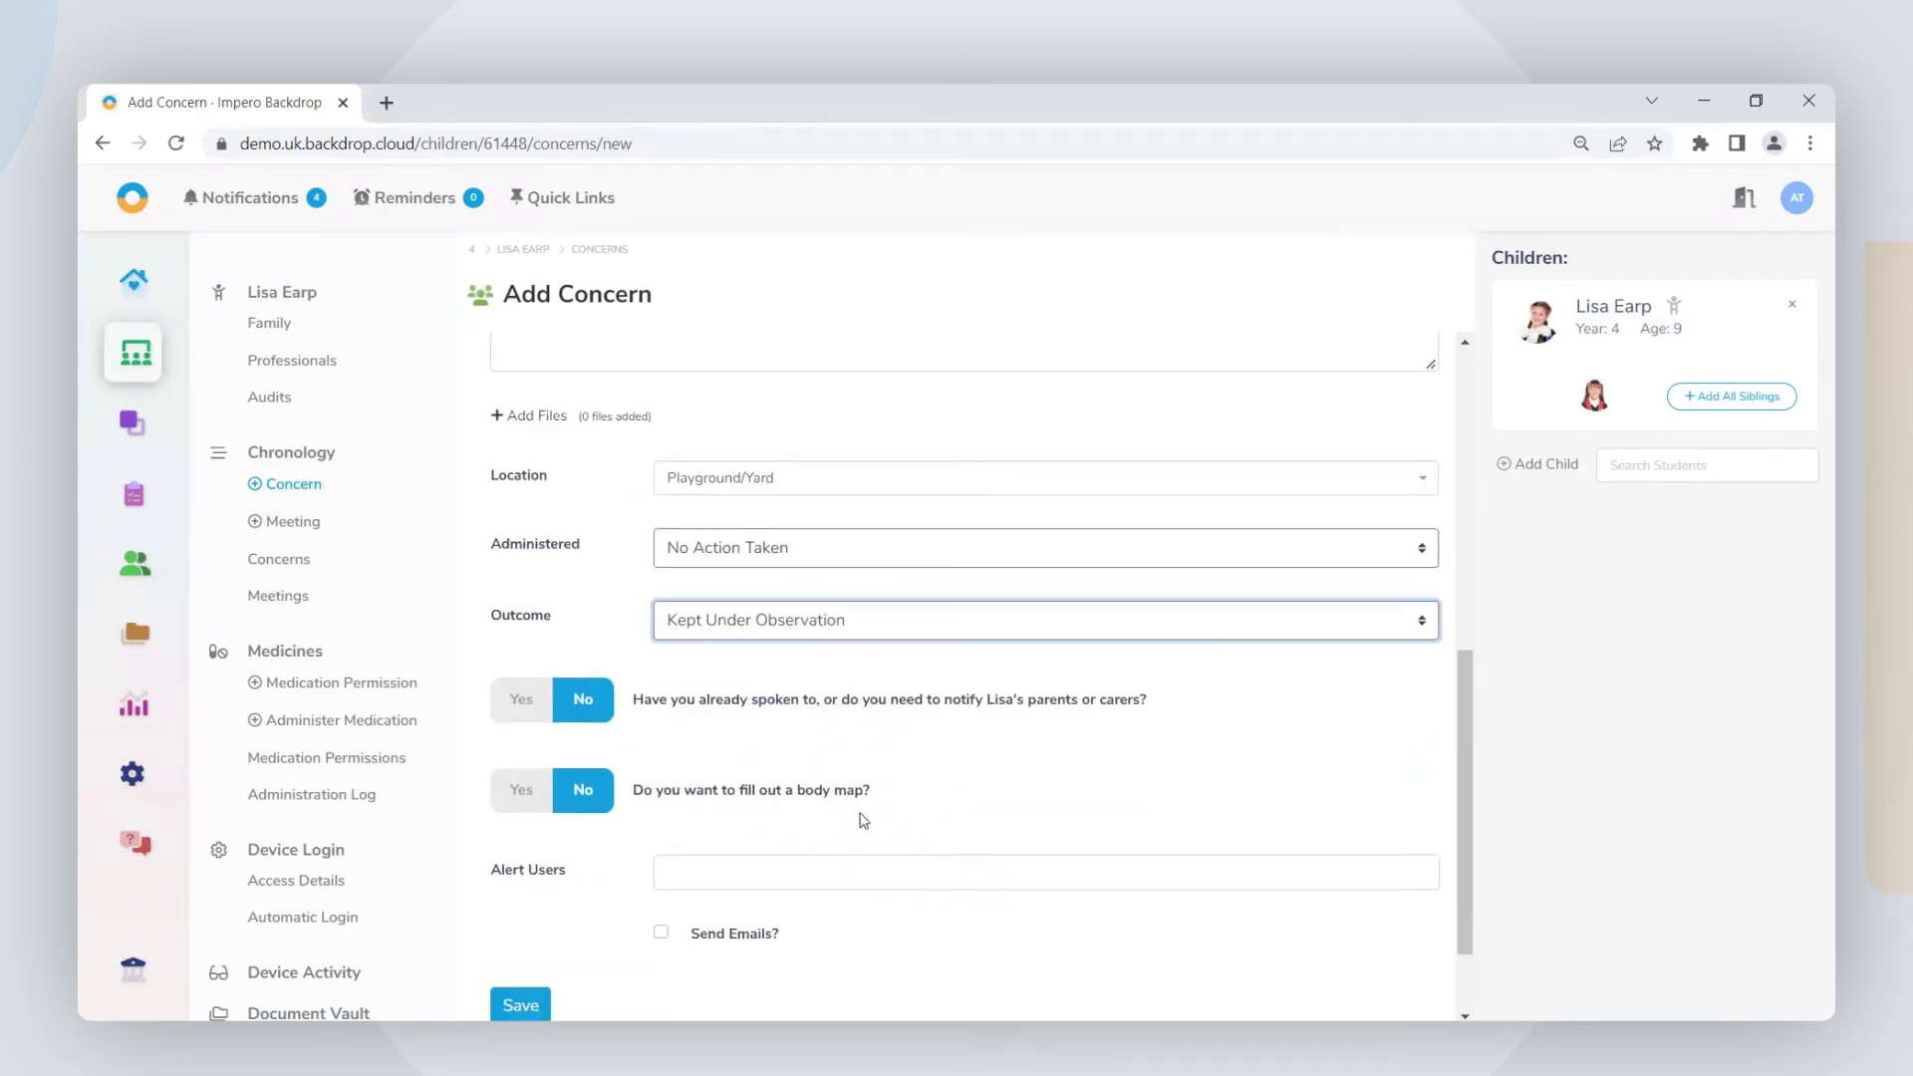
Step: Leave the parents-notified answer at No, with no telephone contact recorded
left_click(522, 703)
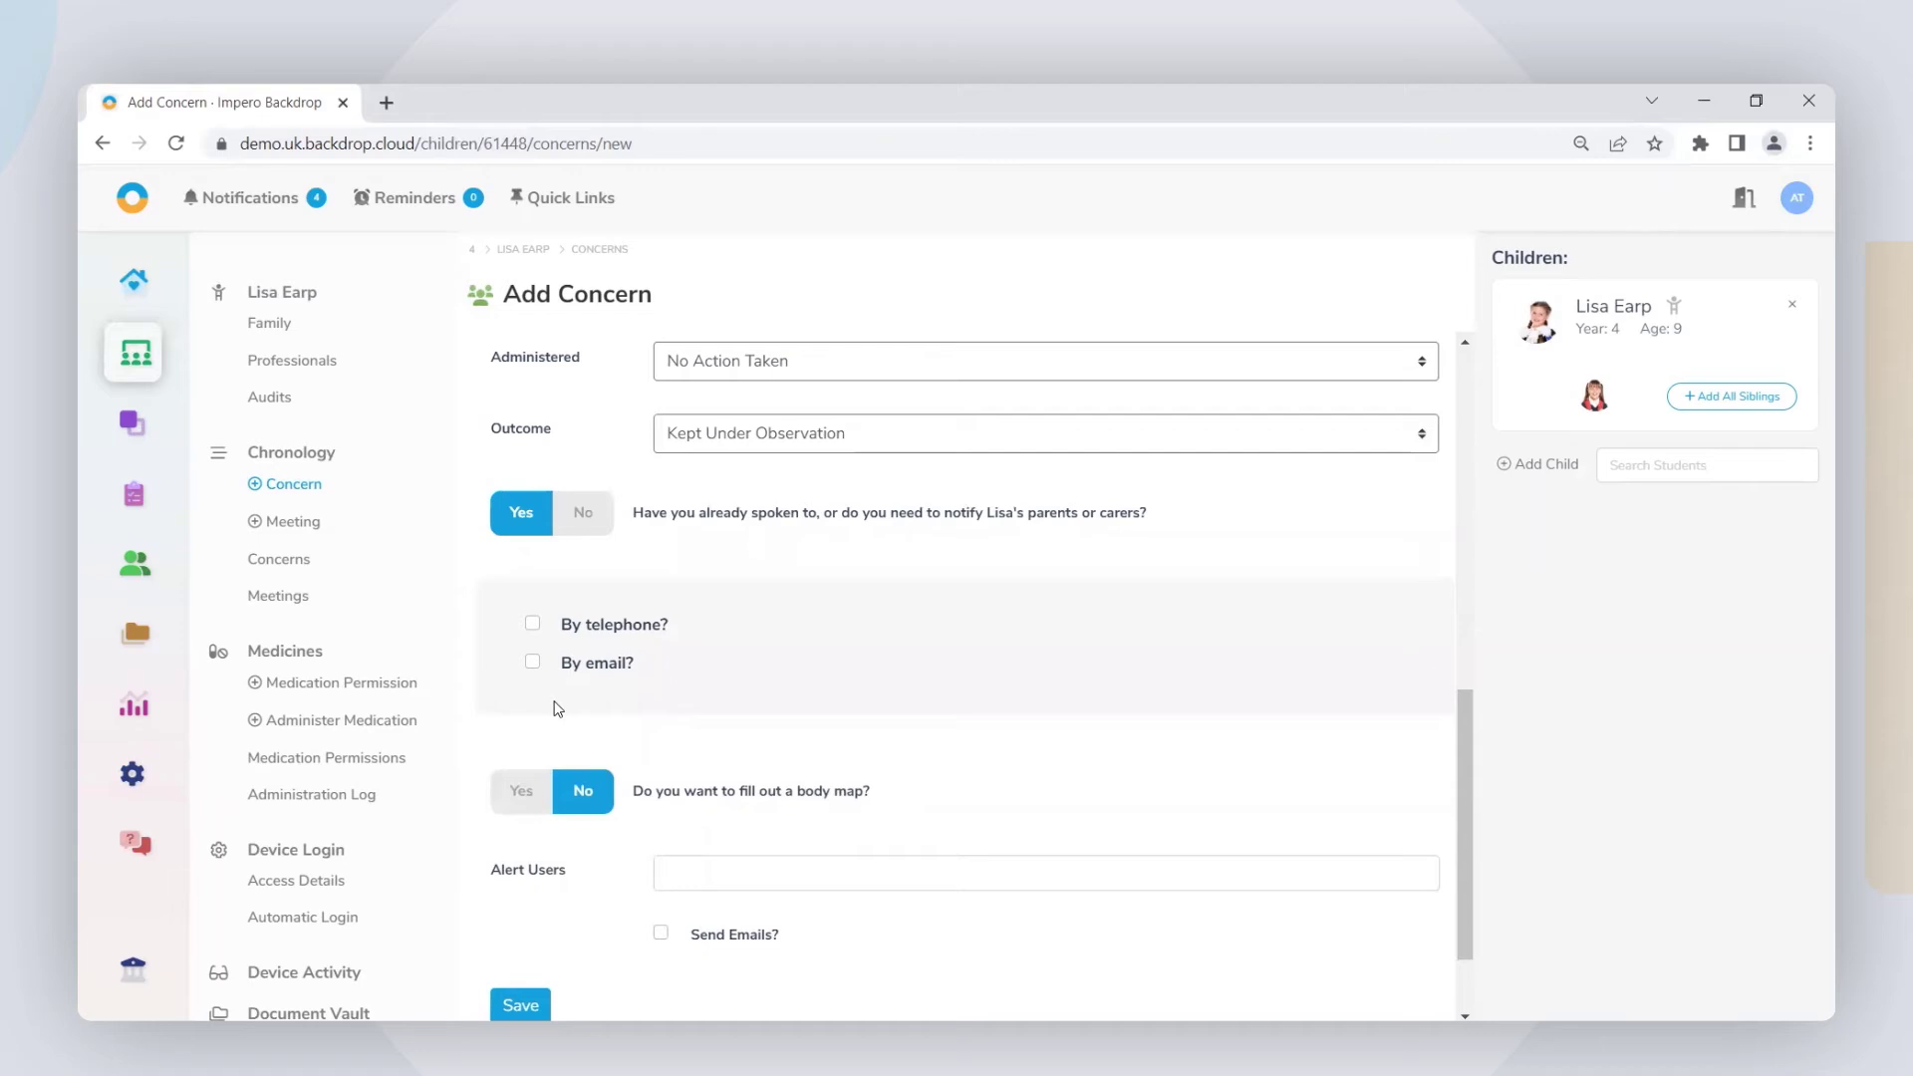
left_click(534, 629)
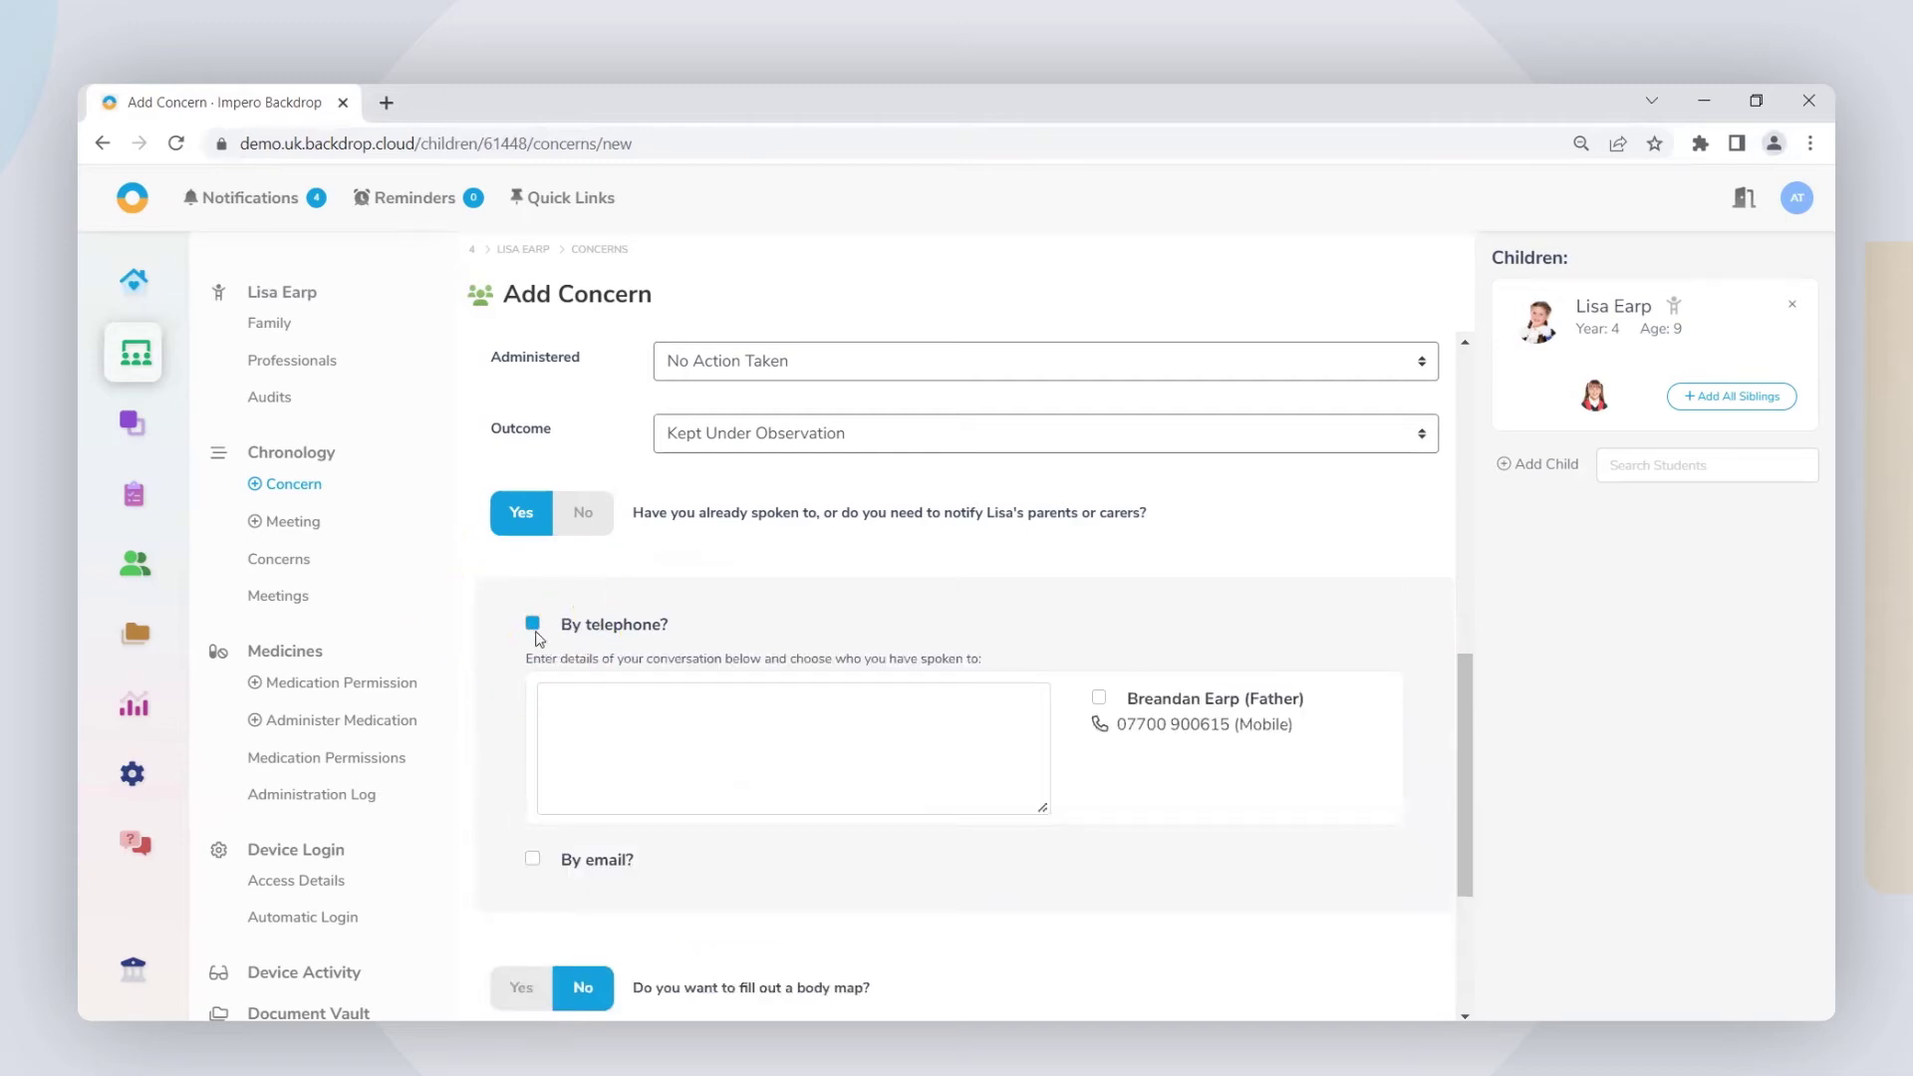
left_click(534, 624)
left_click(577, 514)
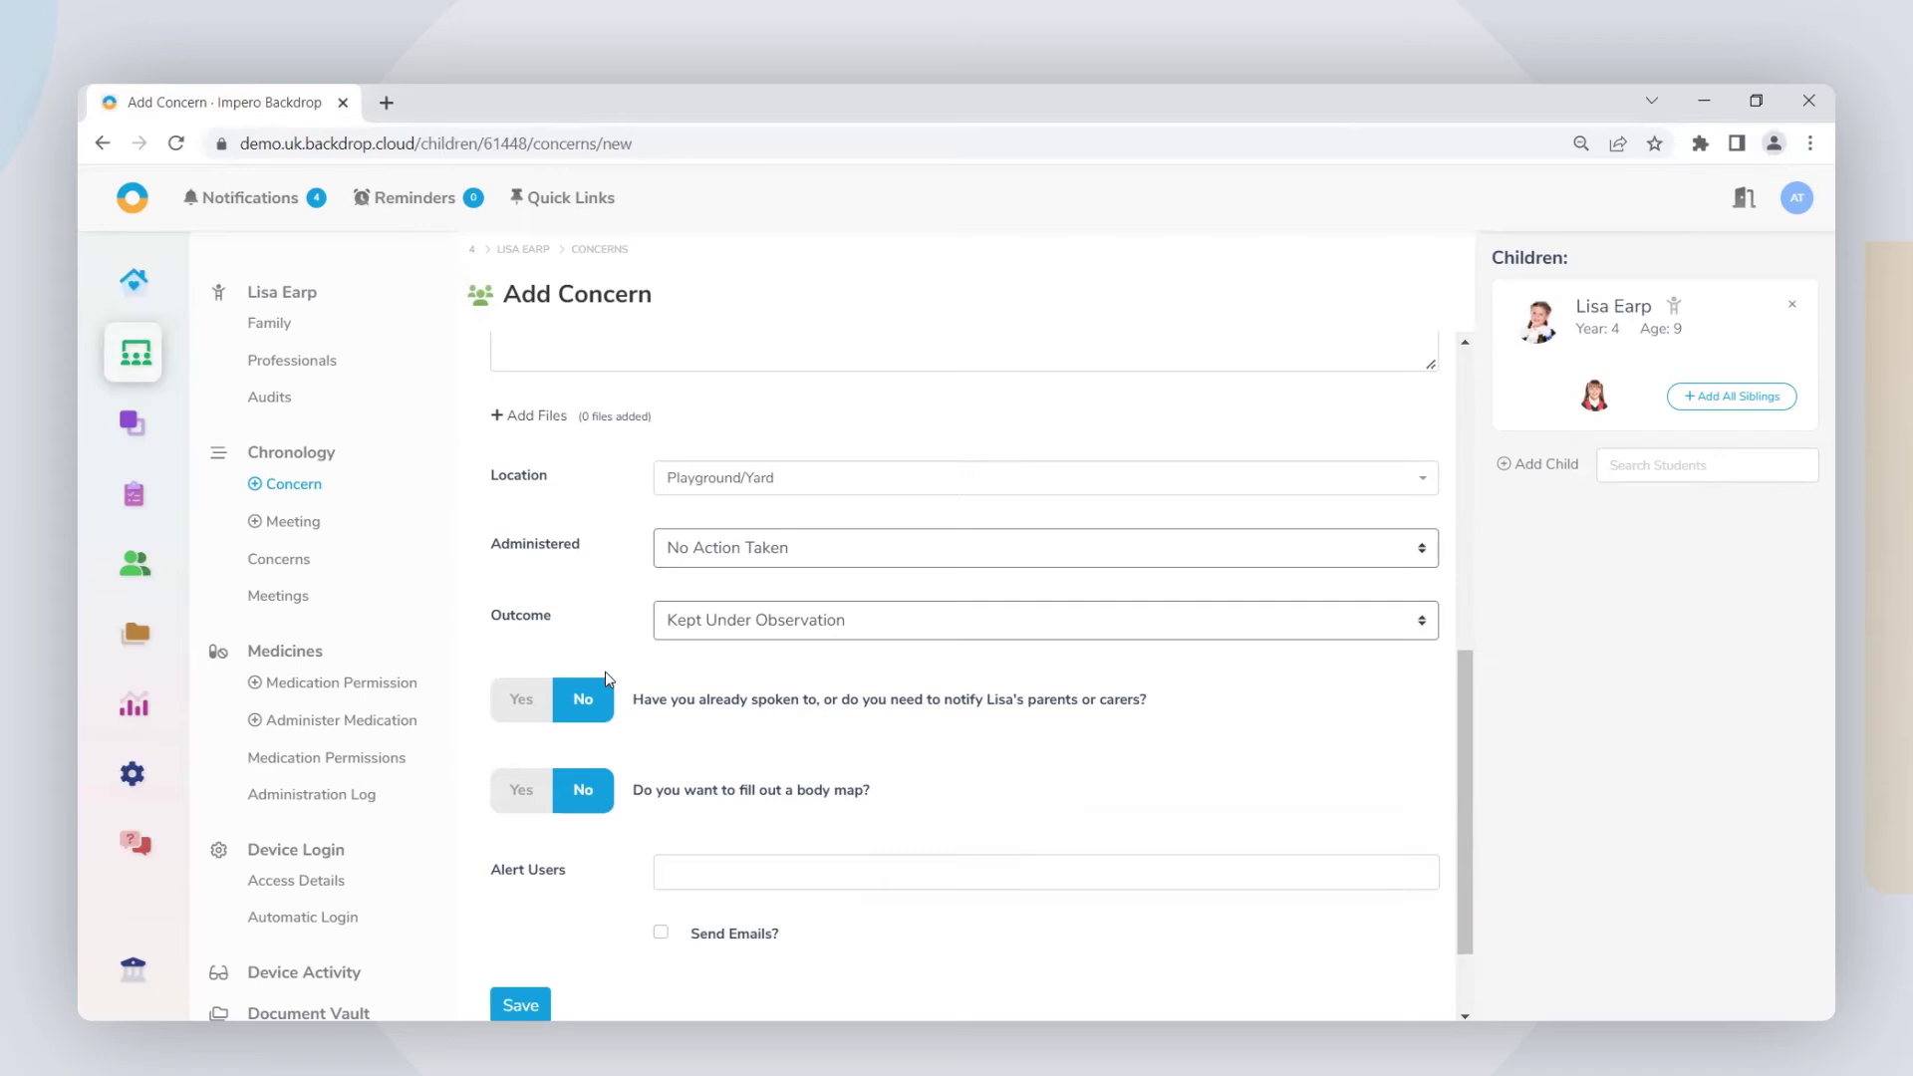
Step: Add a body map and mark the injury on the front figure's shoulder
scroll(605, 673, "down", 2)
left_click(516, 666)
scroll(1016, 554, "down", 4)
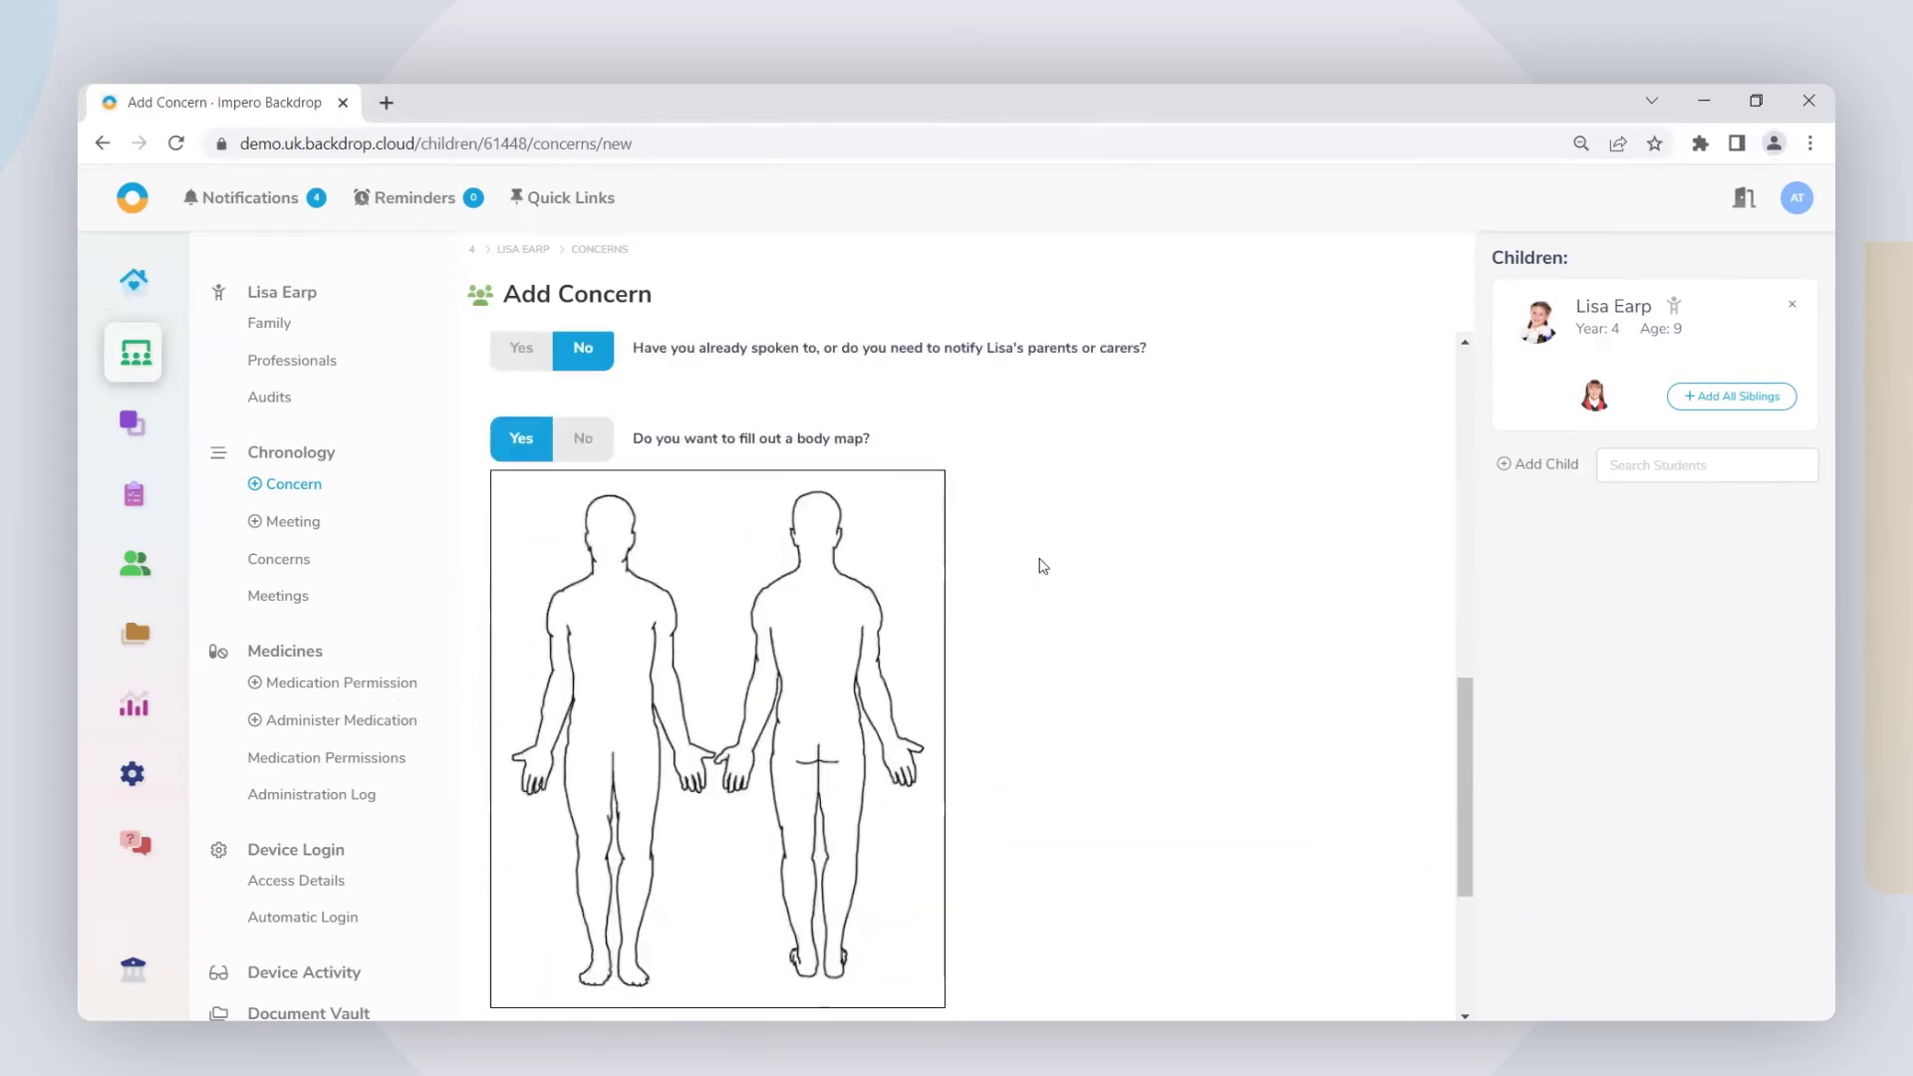
left_click(560, 651)
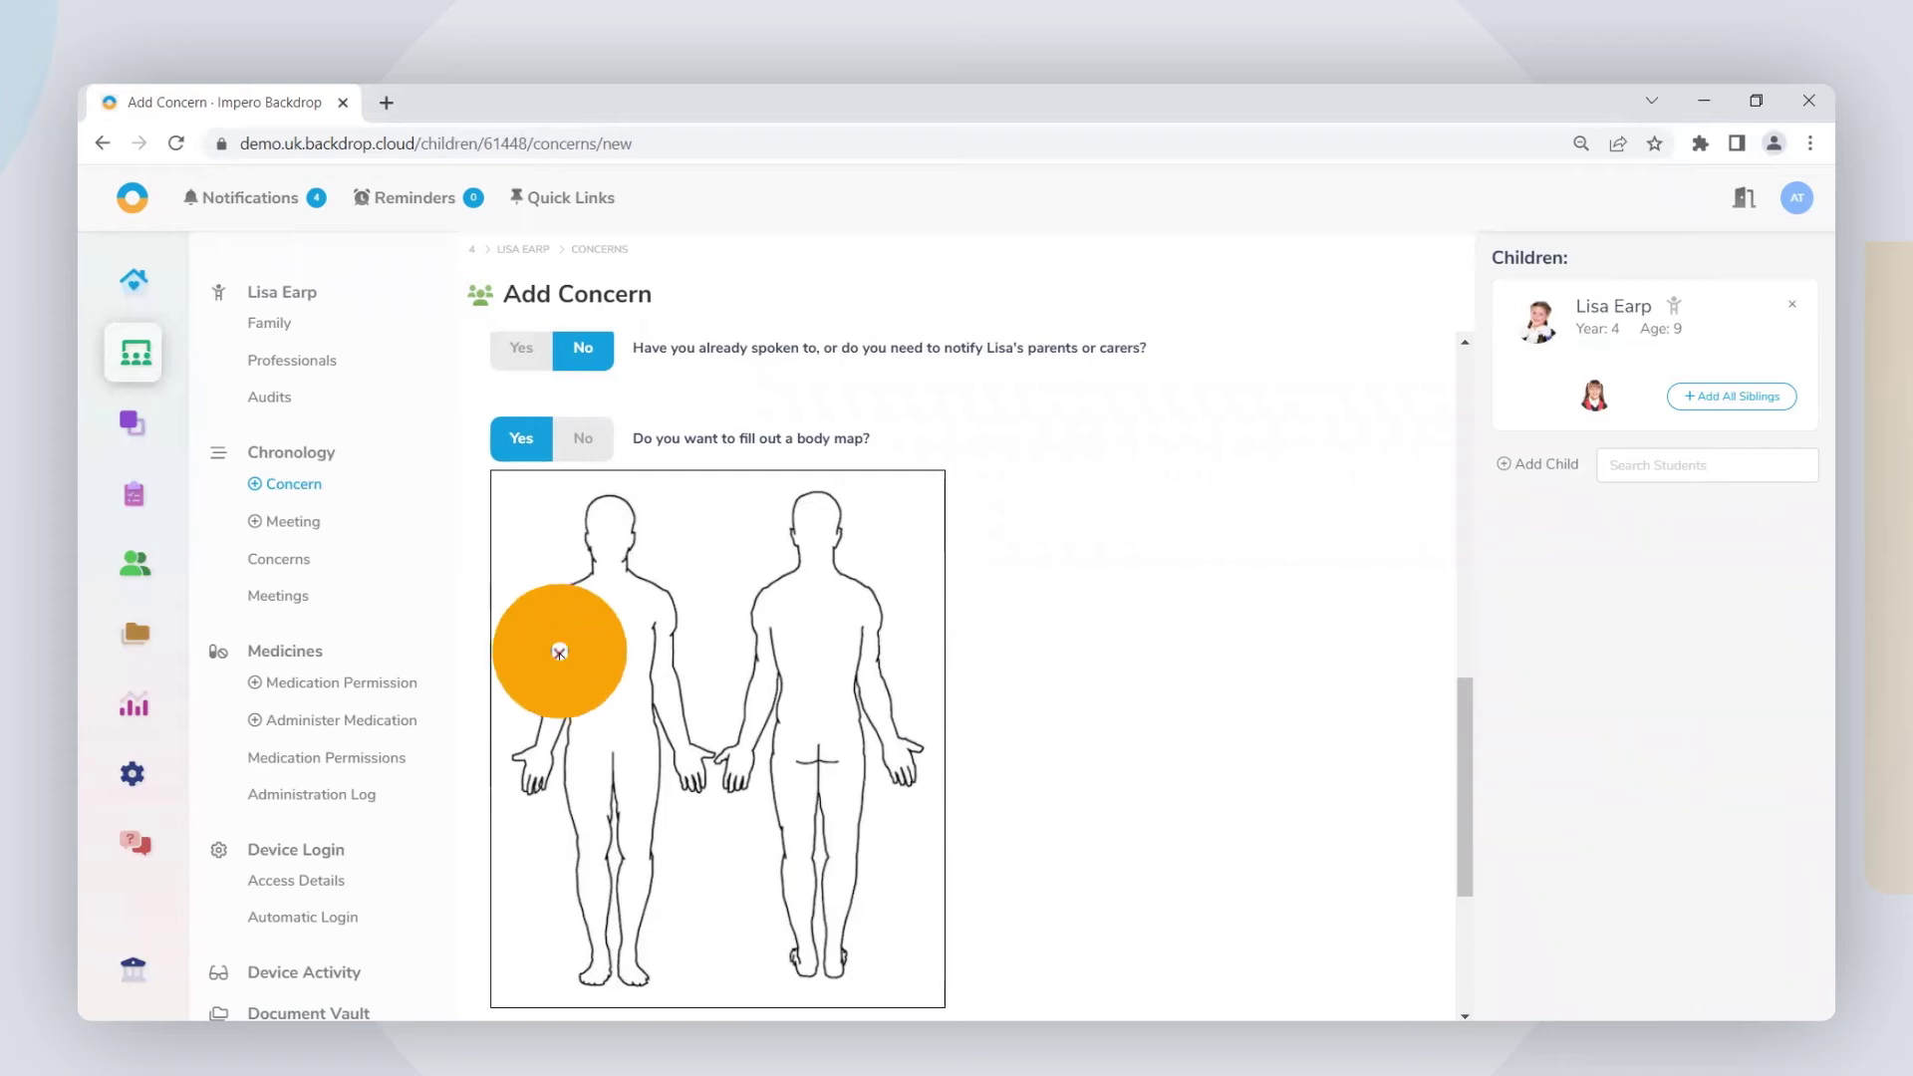
scroll(1261, 558, "down", 5)
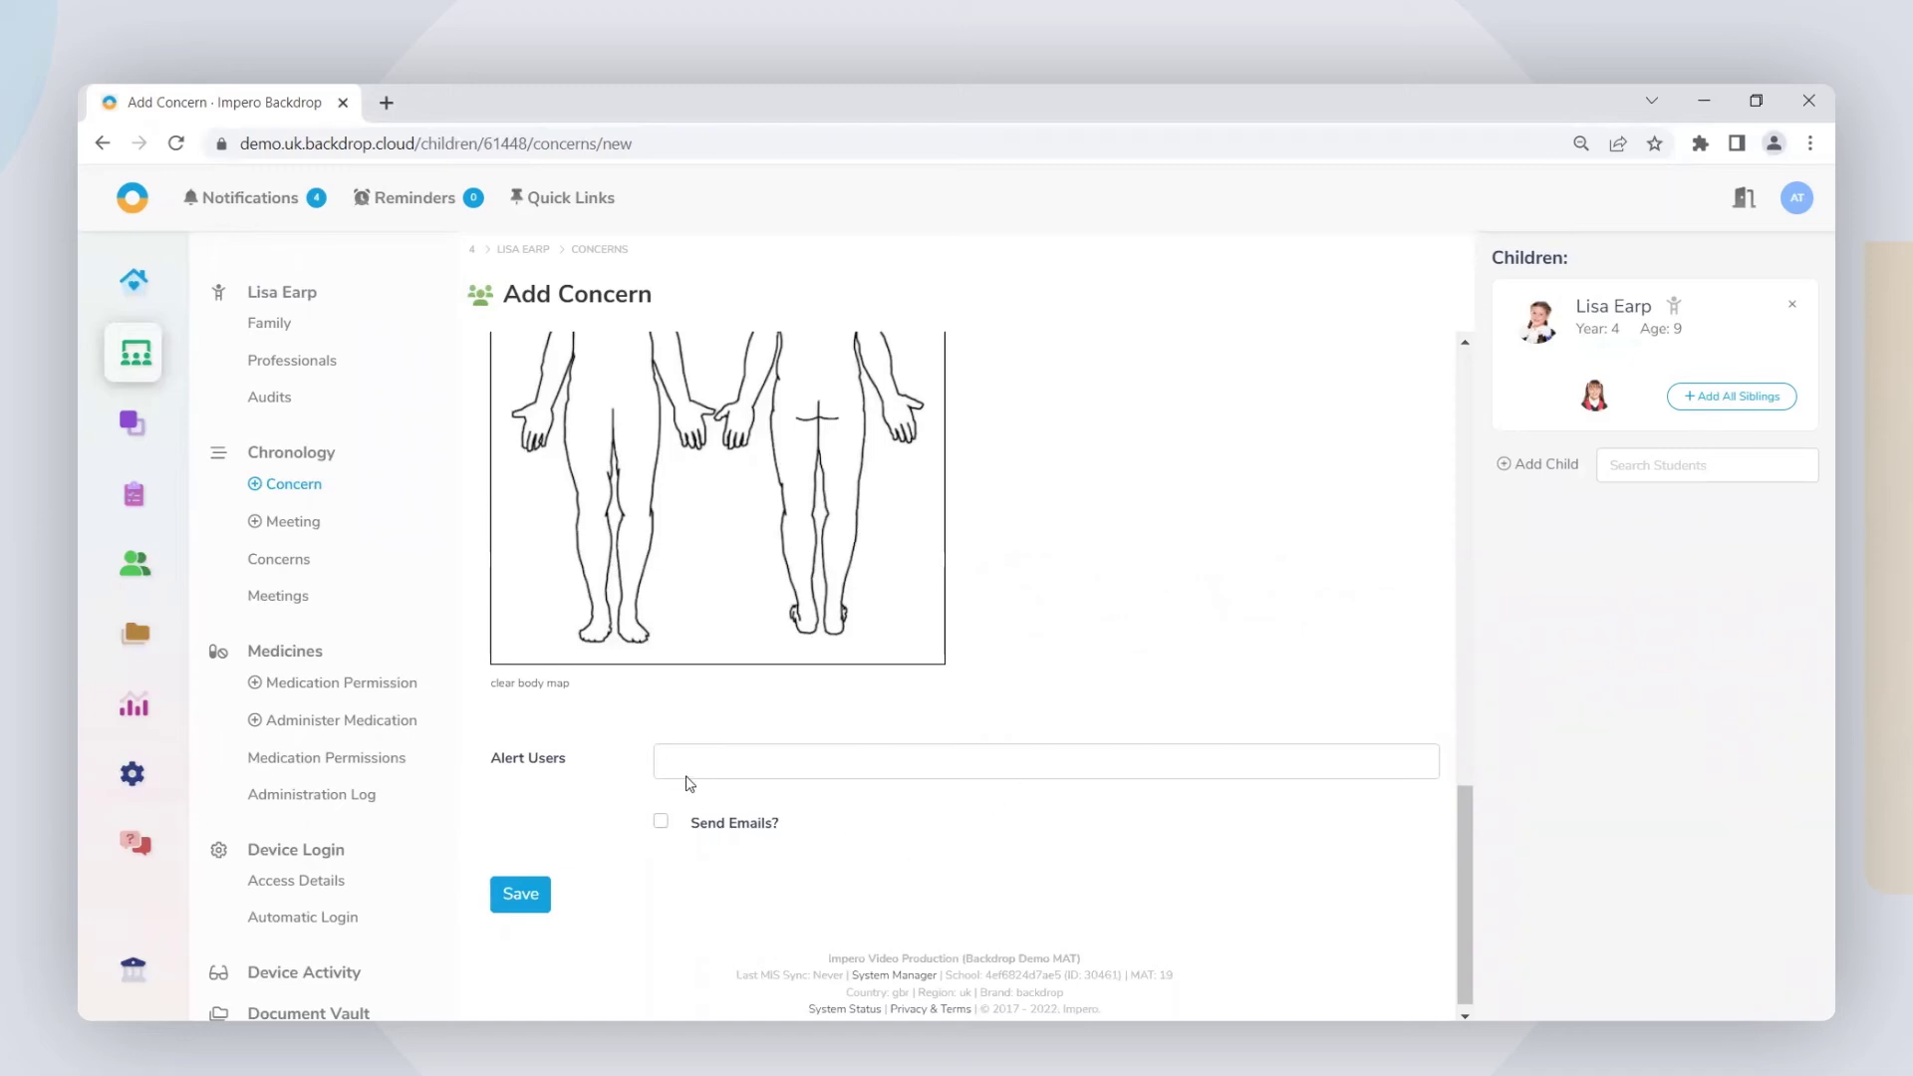
Step: Save the First Aid concern with no users alerted and no emails sent
left_click(716, 757)
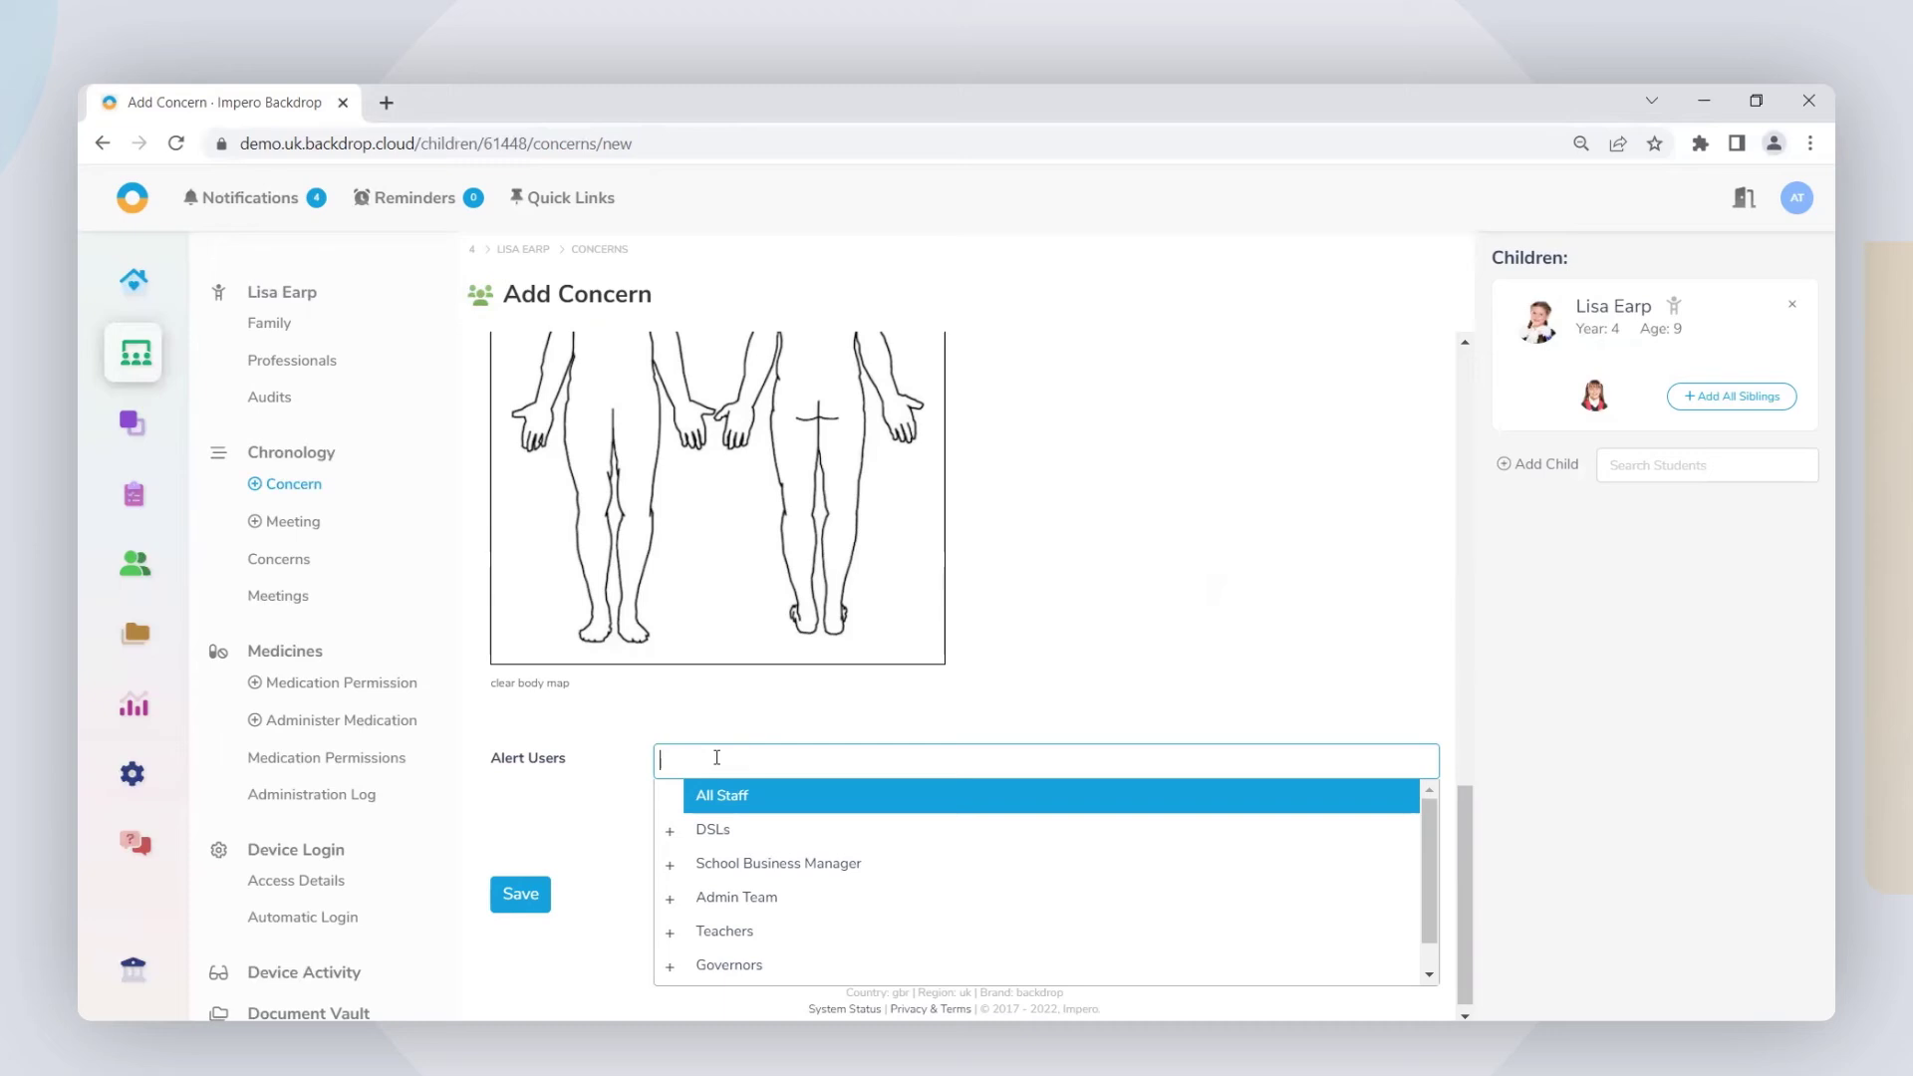
left_click(593, 760)
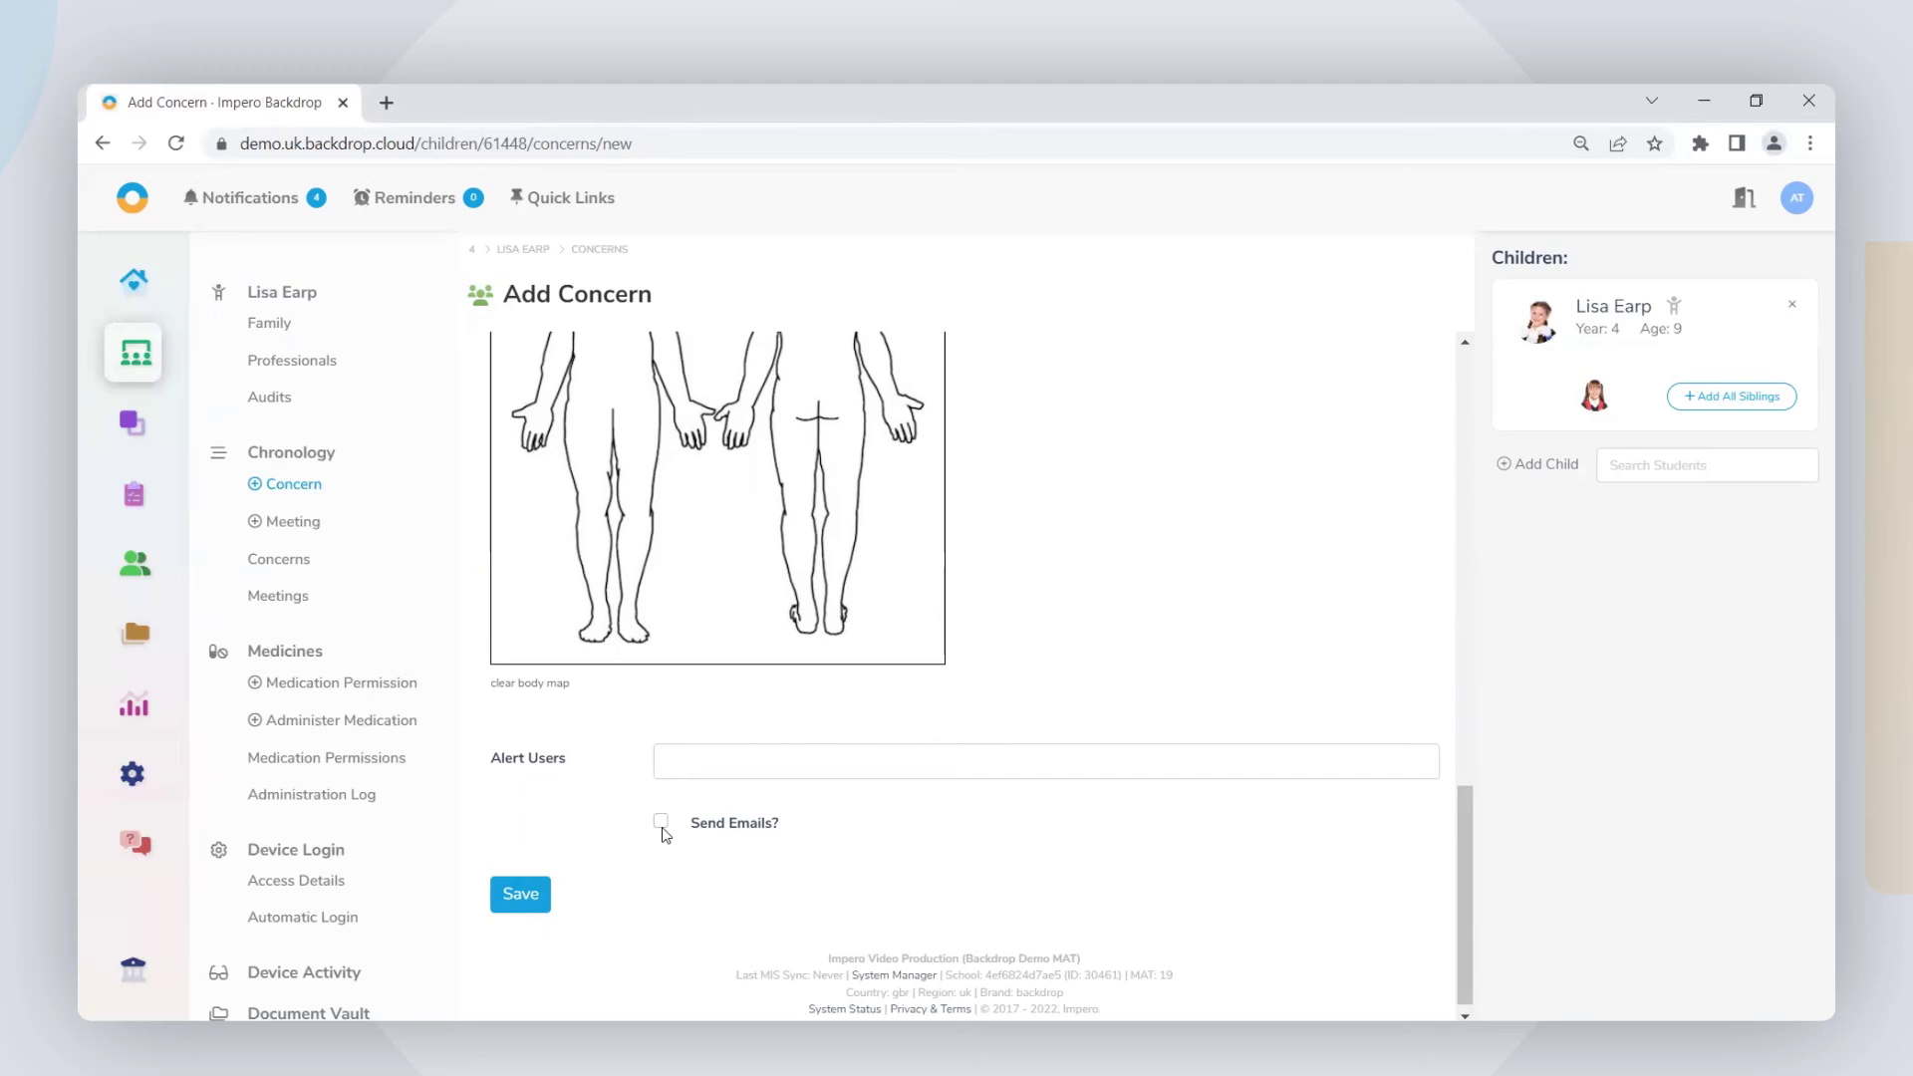
left_click(533, 897)
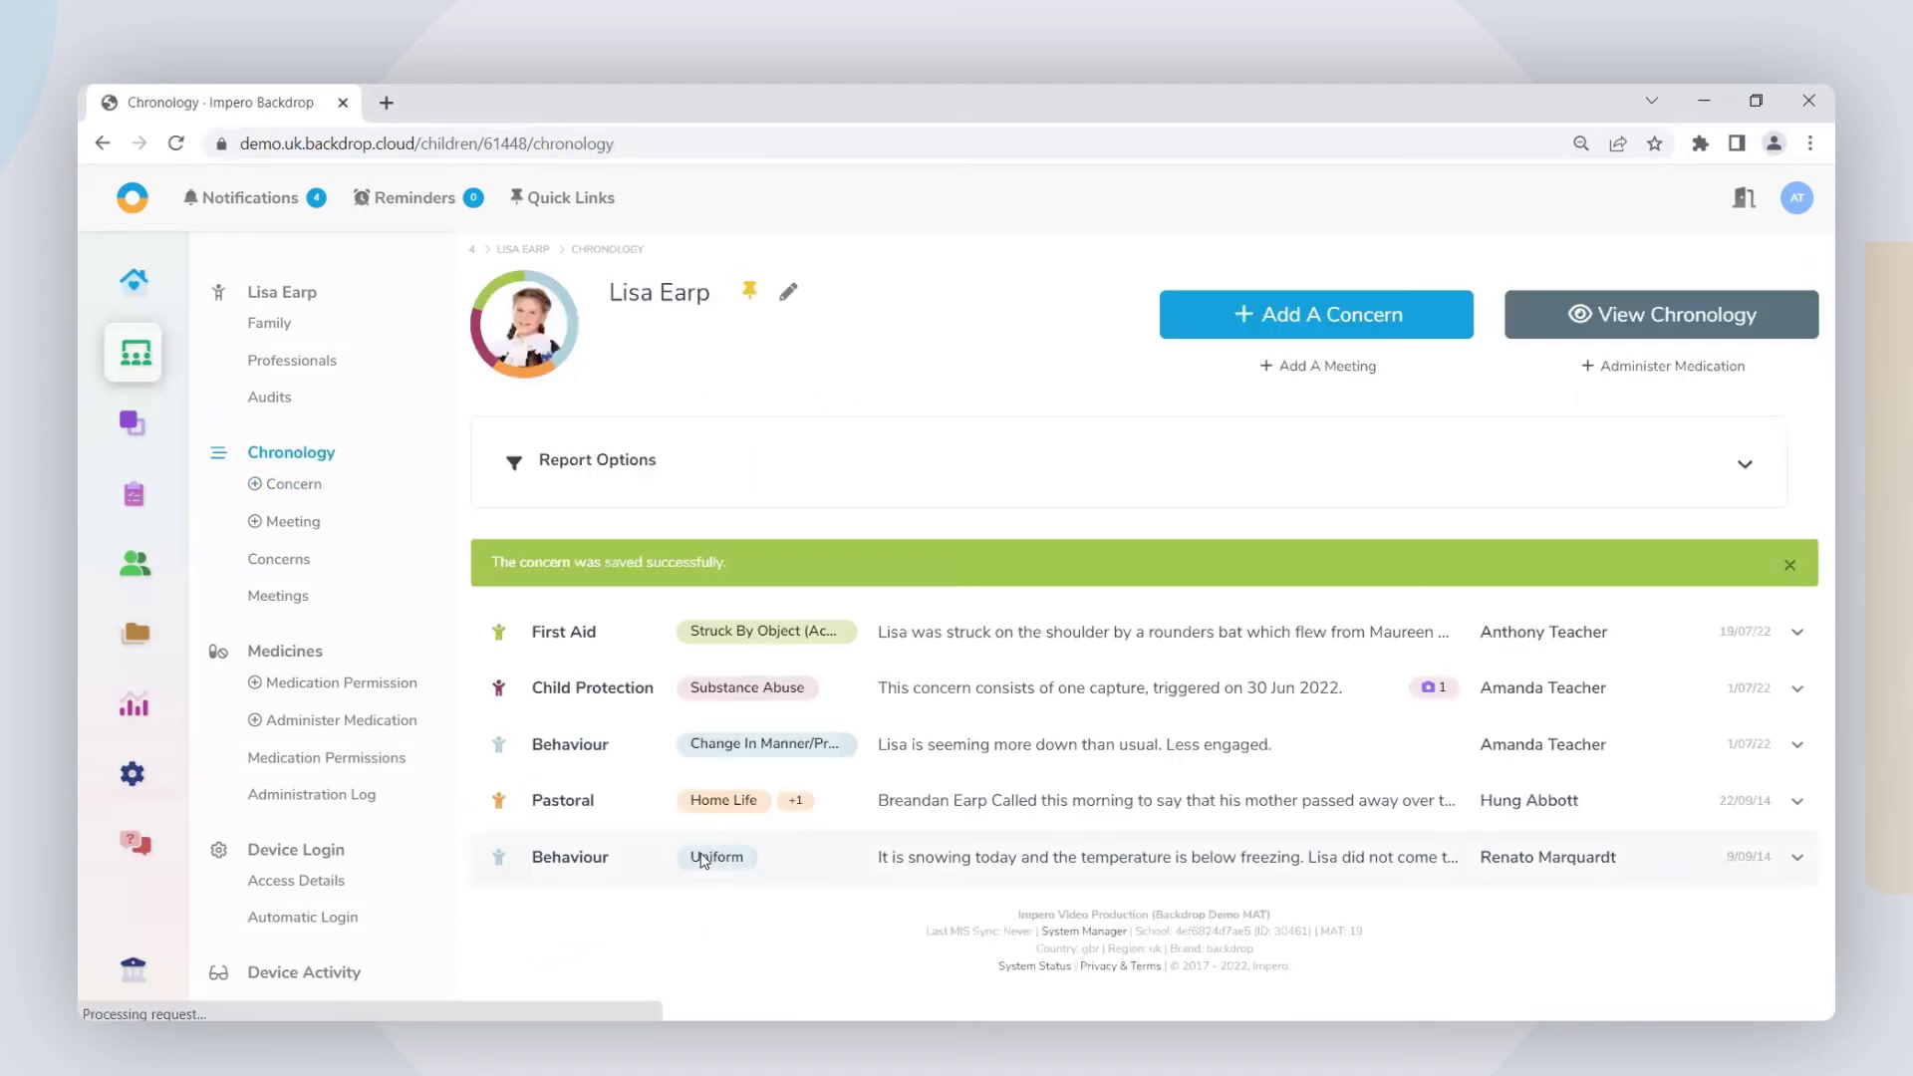
Step: Open the student's chronology and expand the First Aid rounders-bat entry
left_click(526, 249)
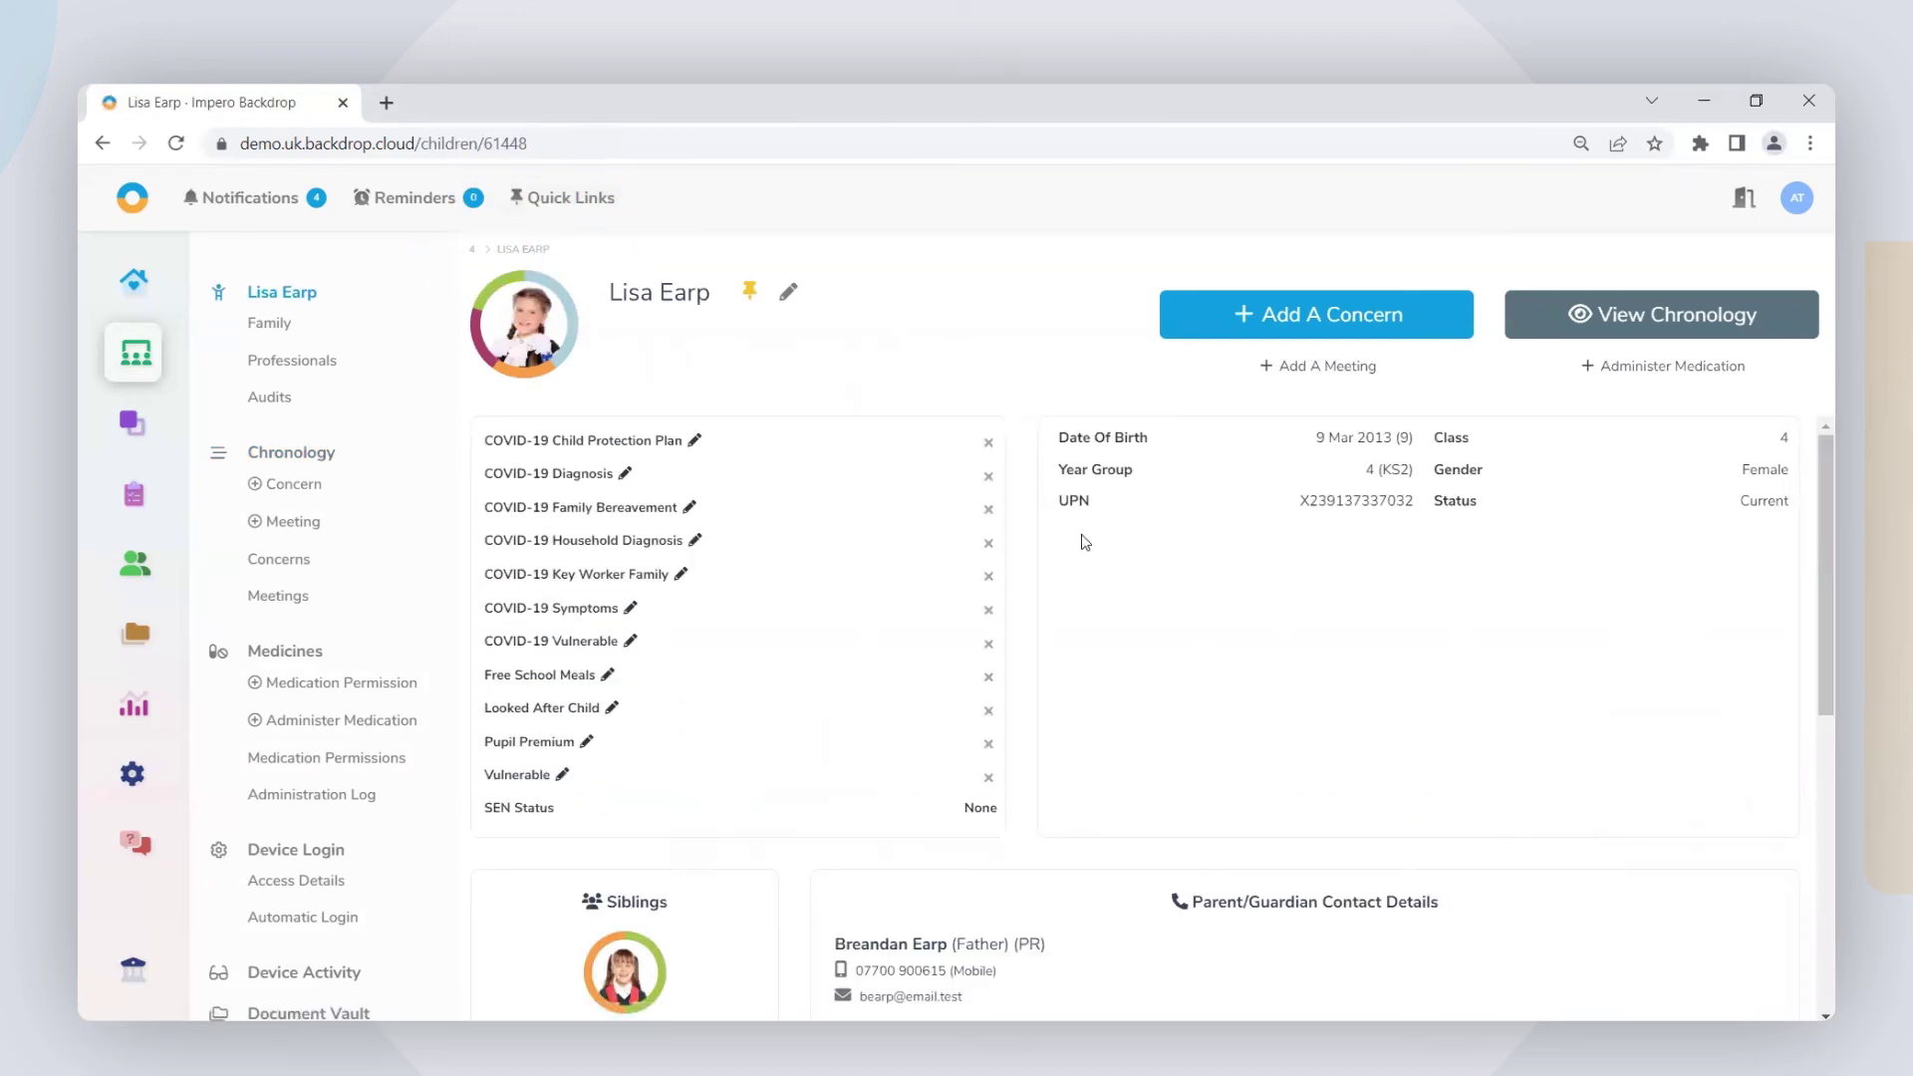
scroll(1086, 543, "down", 3)
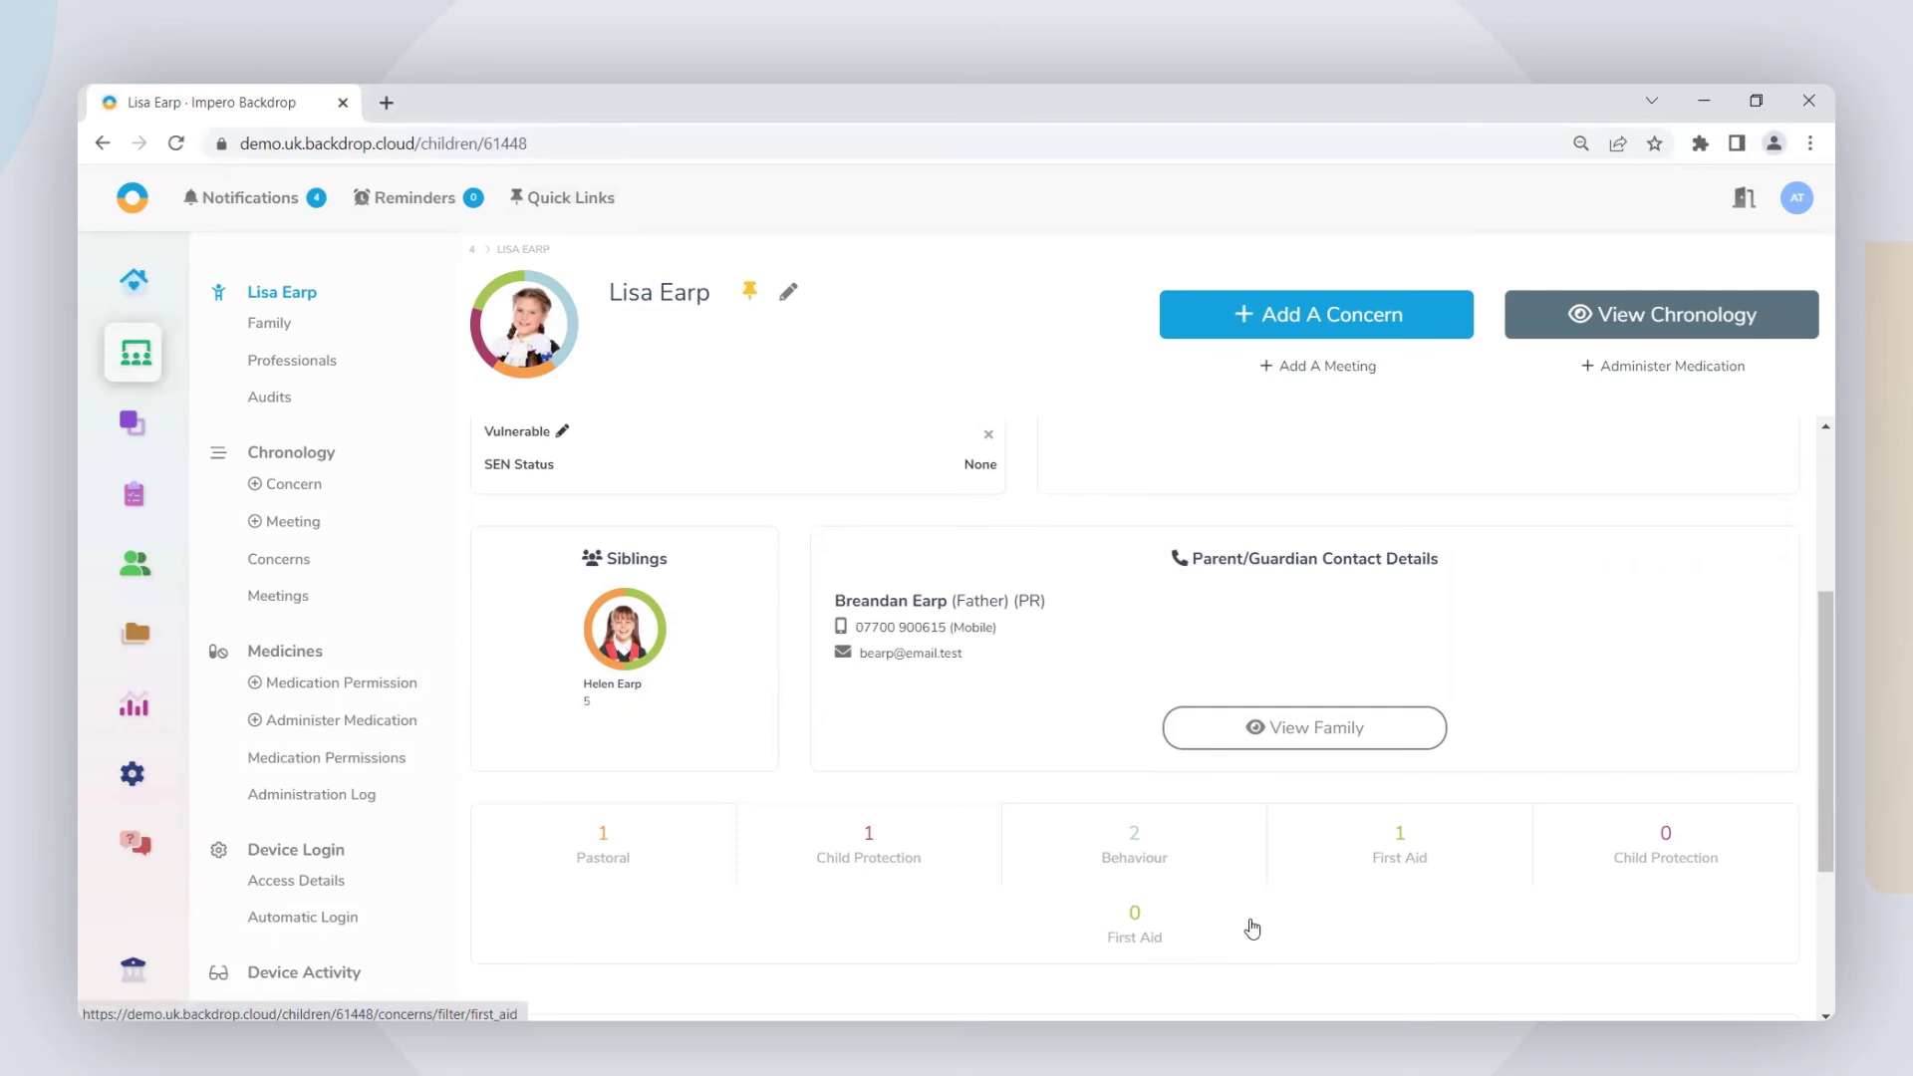
left_click(1645, 325)
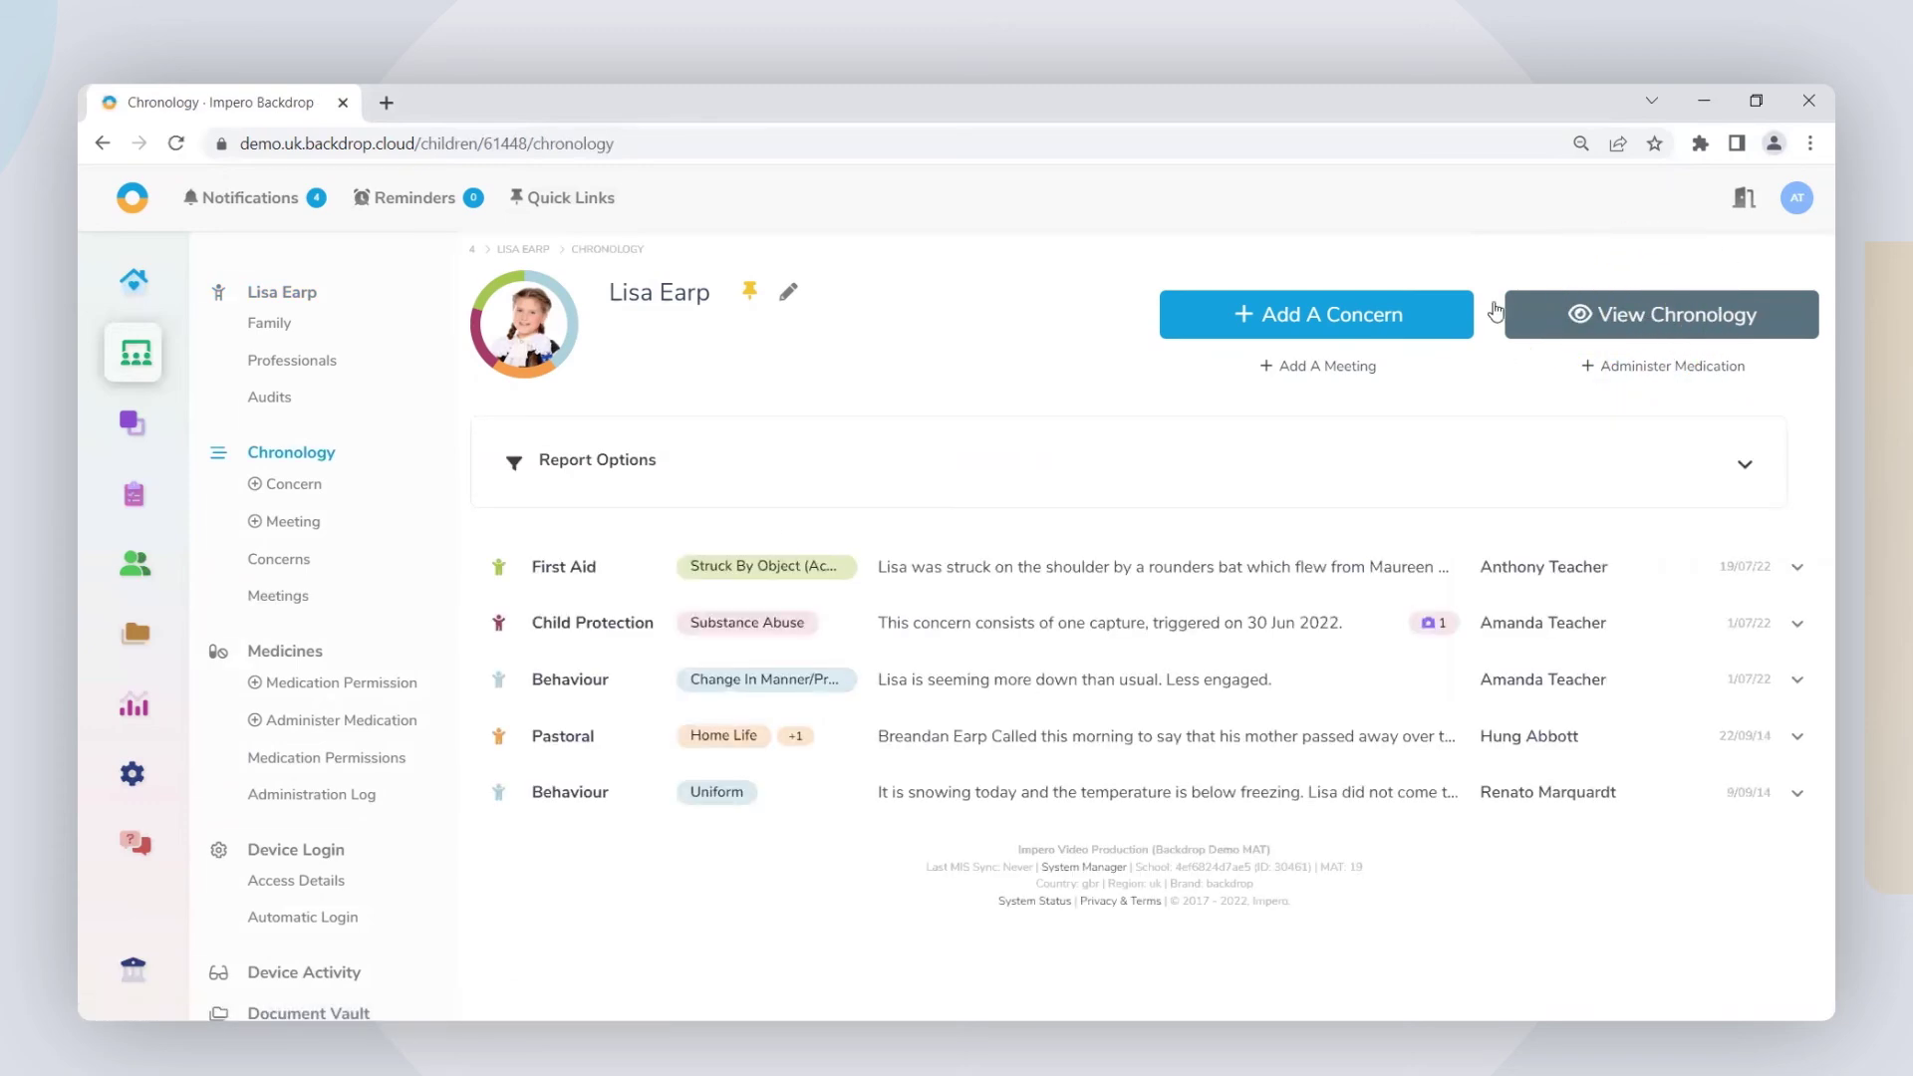
left_click(1805, 571)
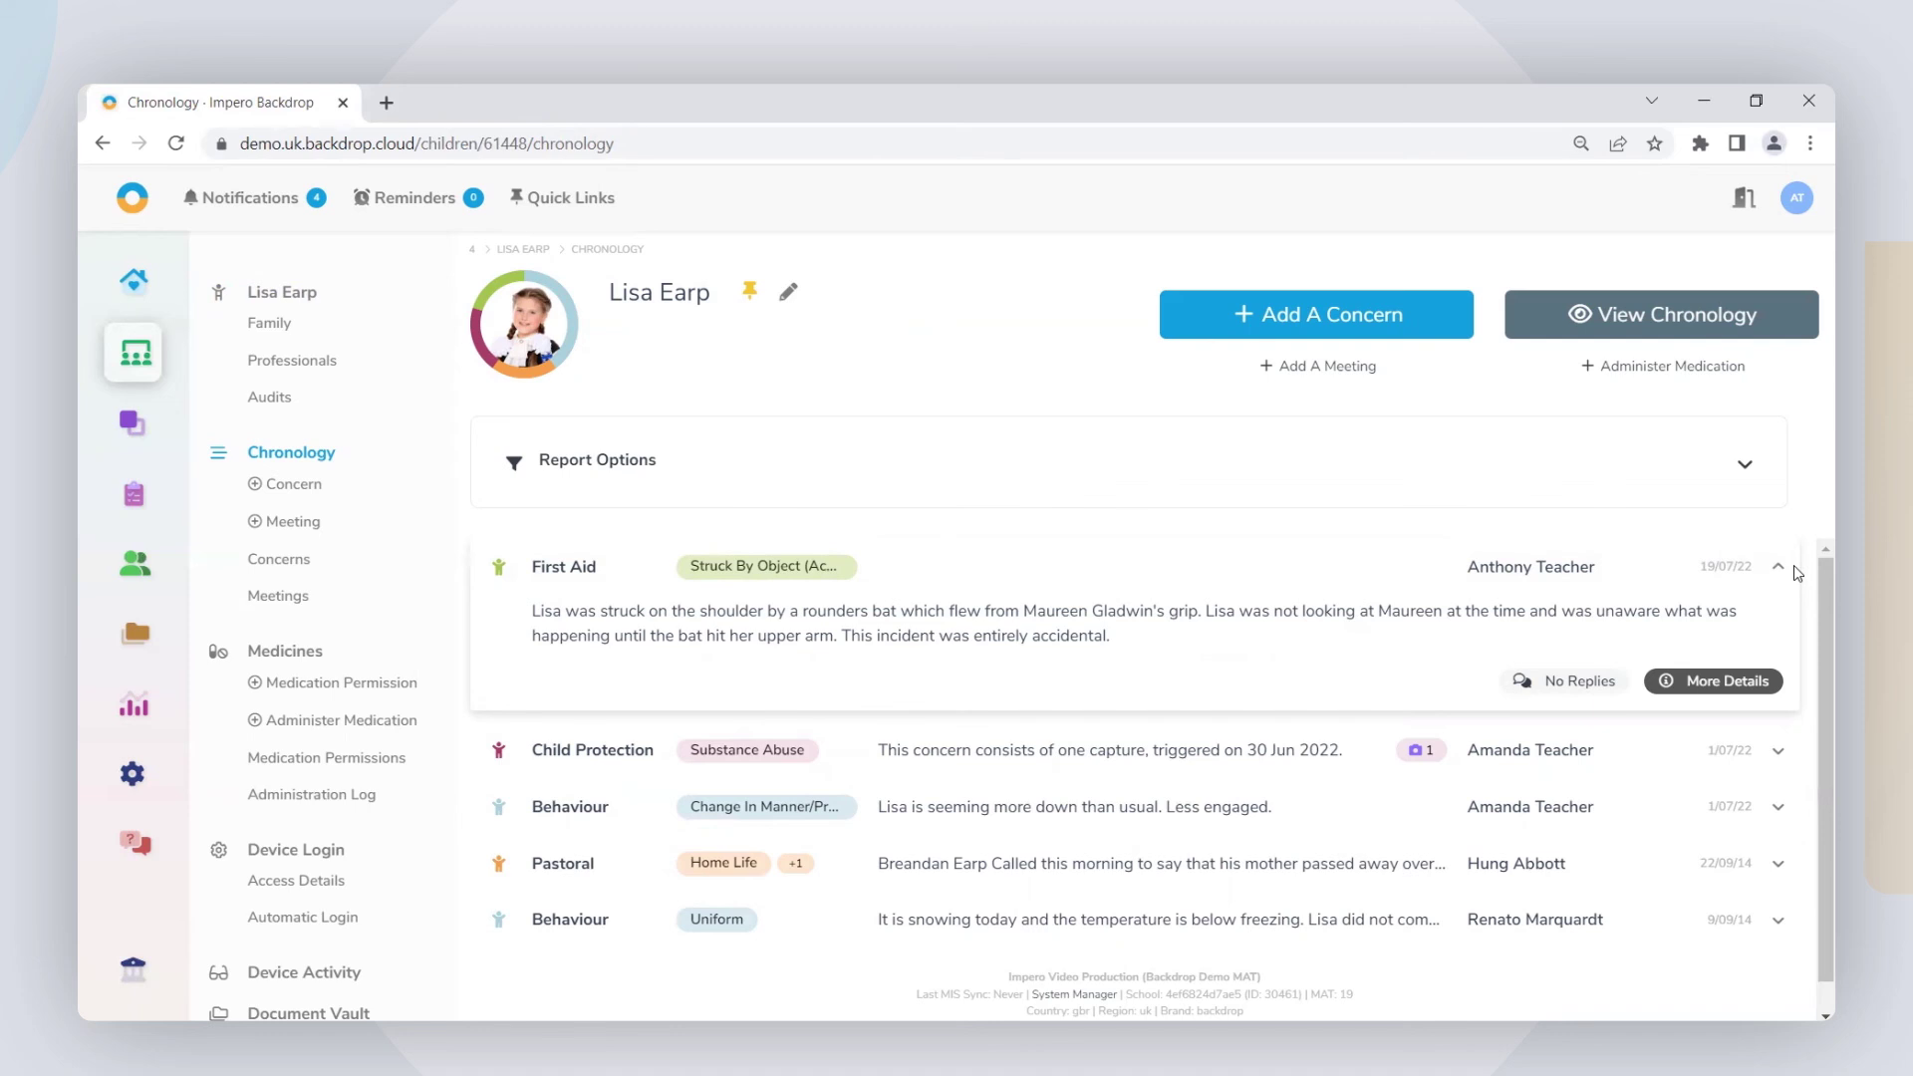
Step: Open the First Aid concern's More Details page and scroll down to the Actions panel
left_click(1725, 682)
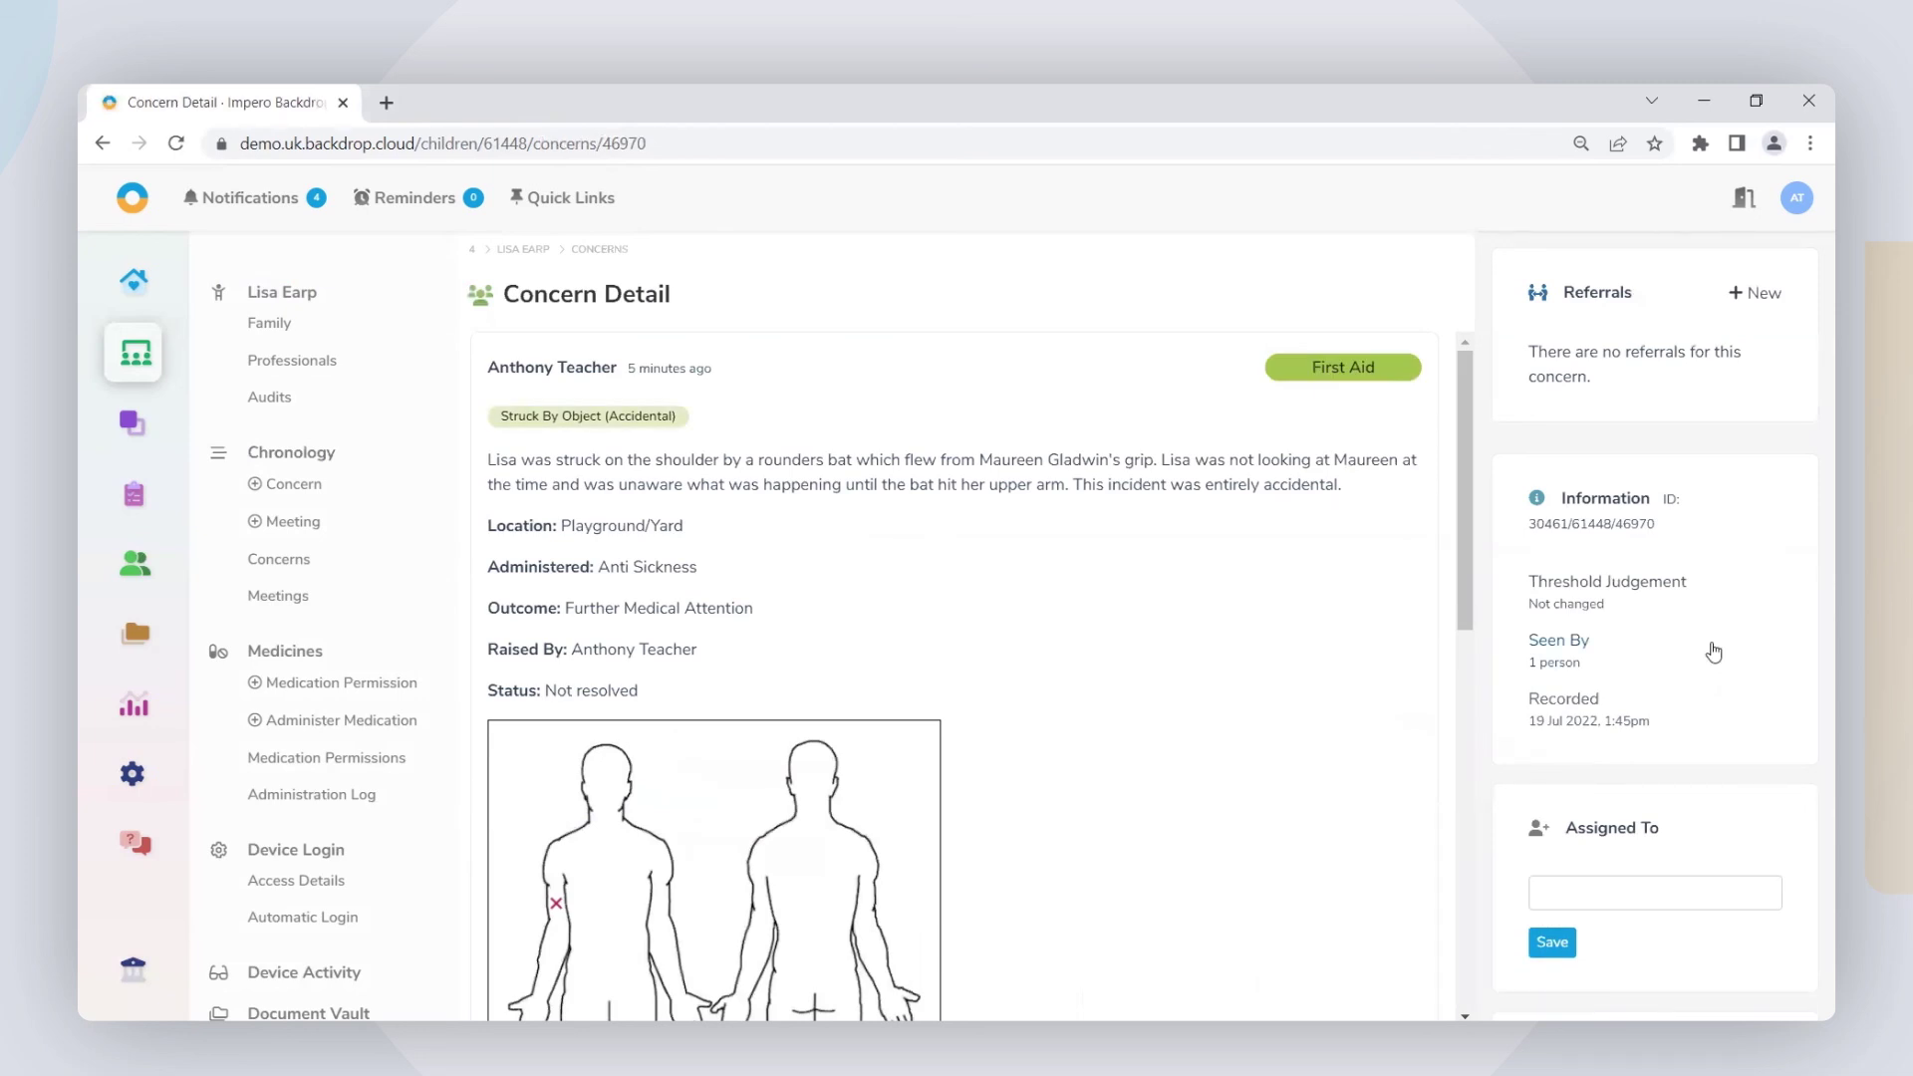
scroll(1295, 622, "down", 5)
scroll(1192, 635, "down", 3)
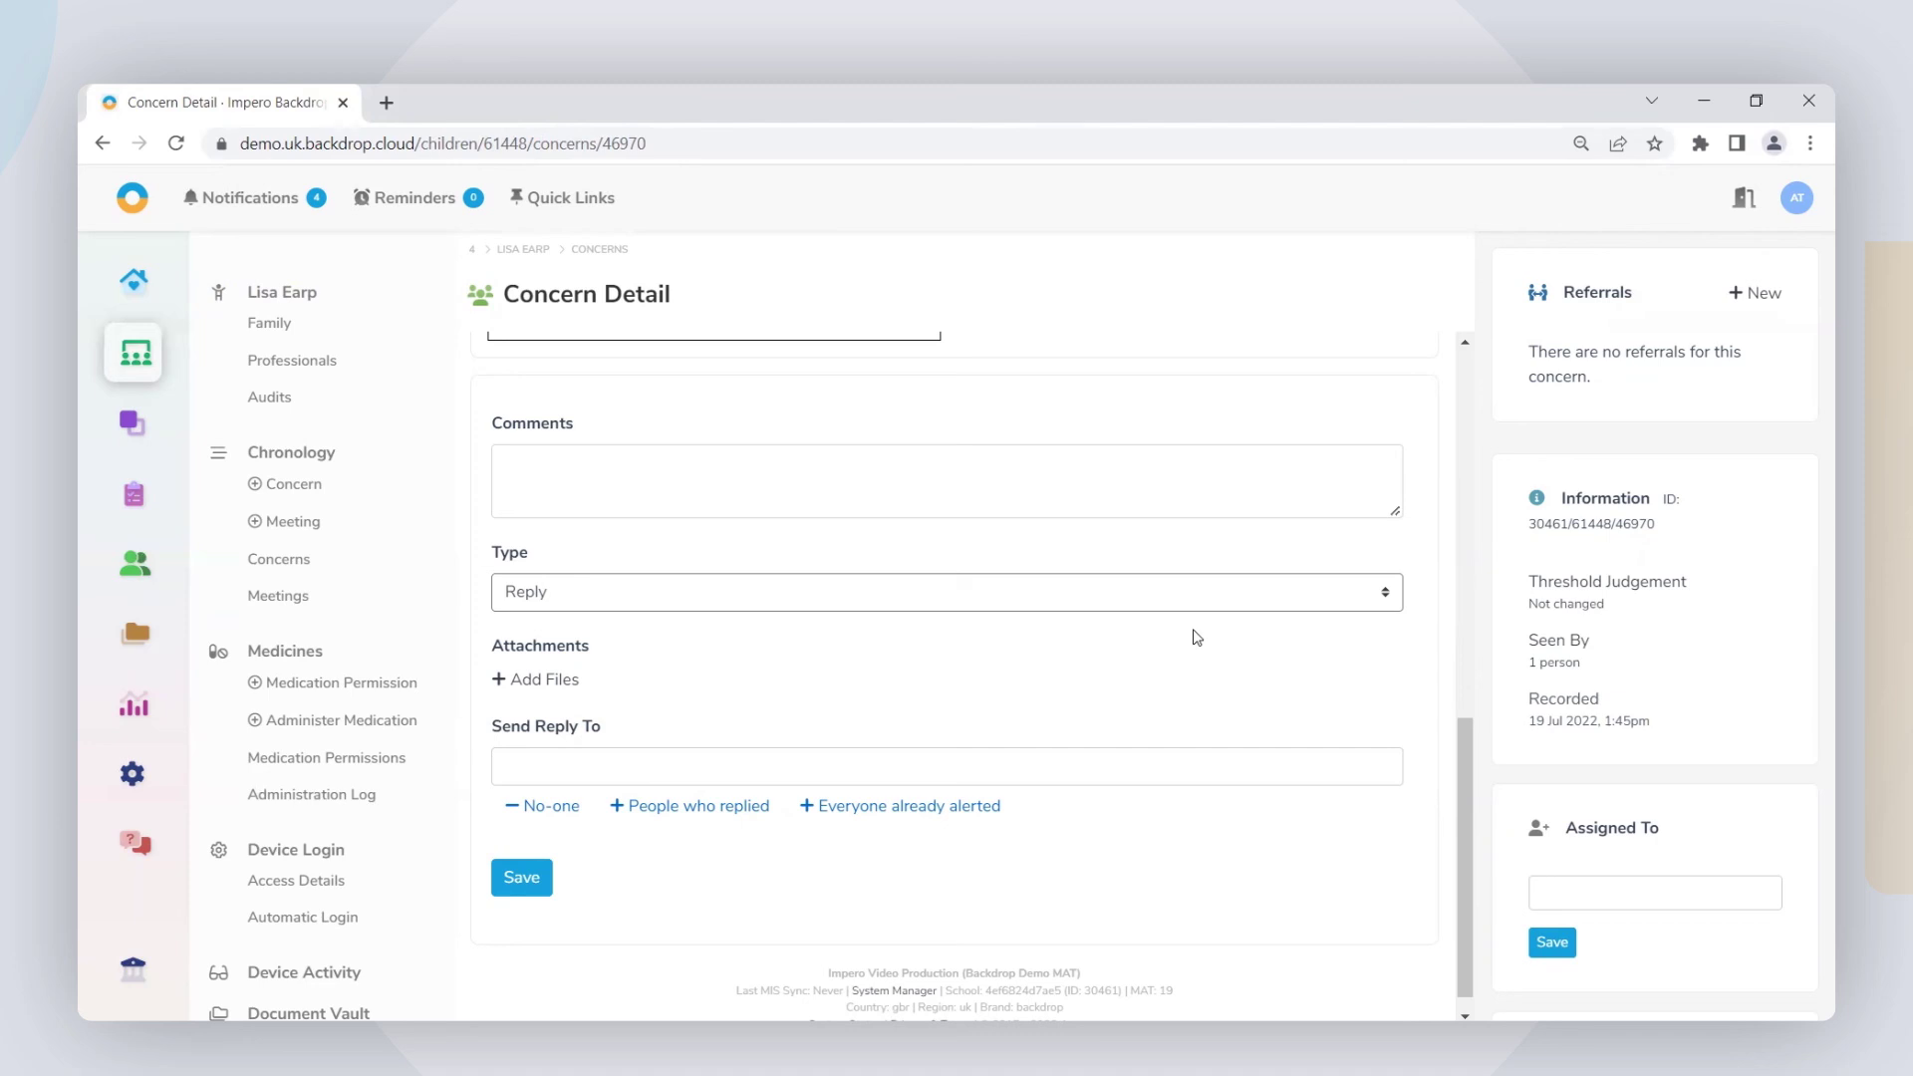
scroll(1689, 833, "down", 5)
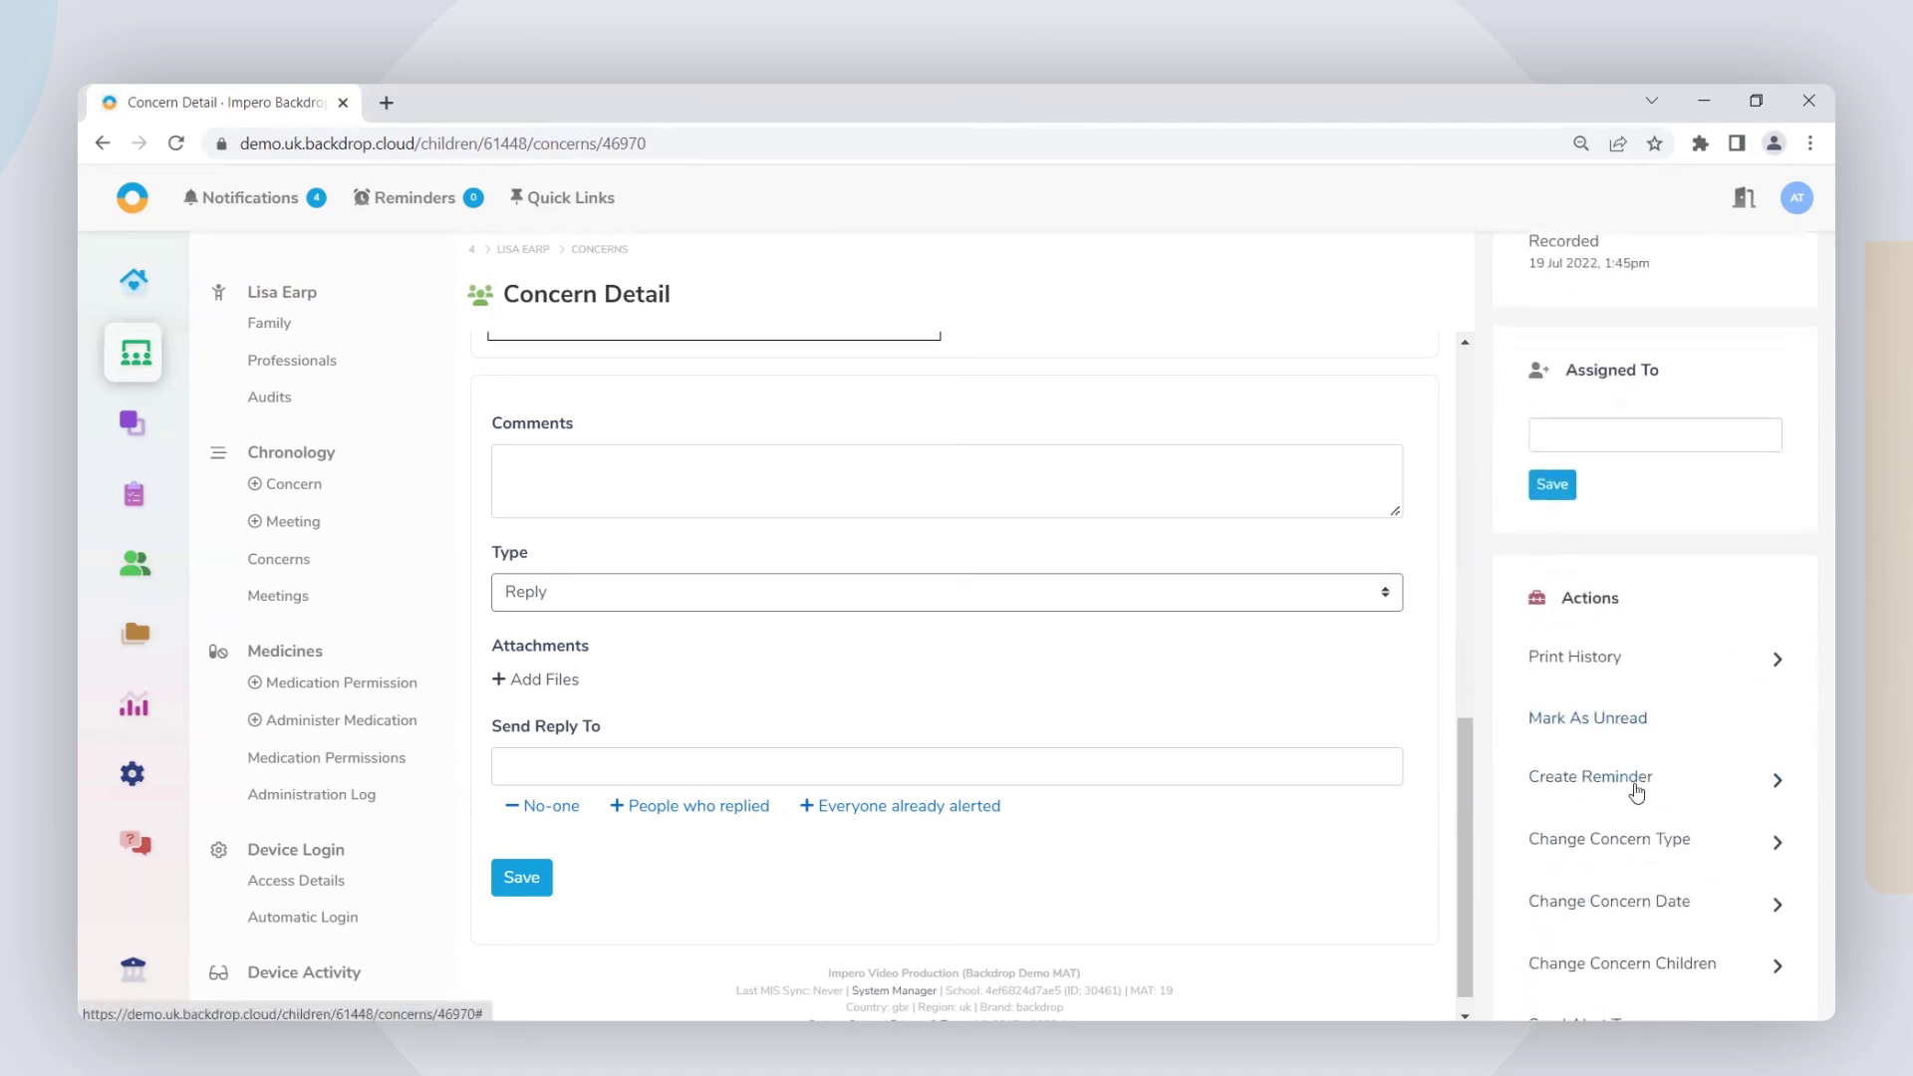
scroll(1635, 789, "down", 2)
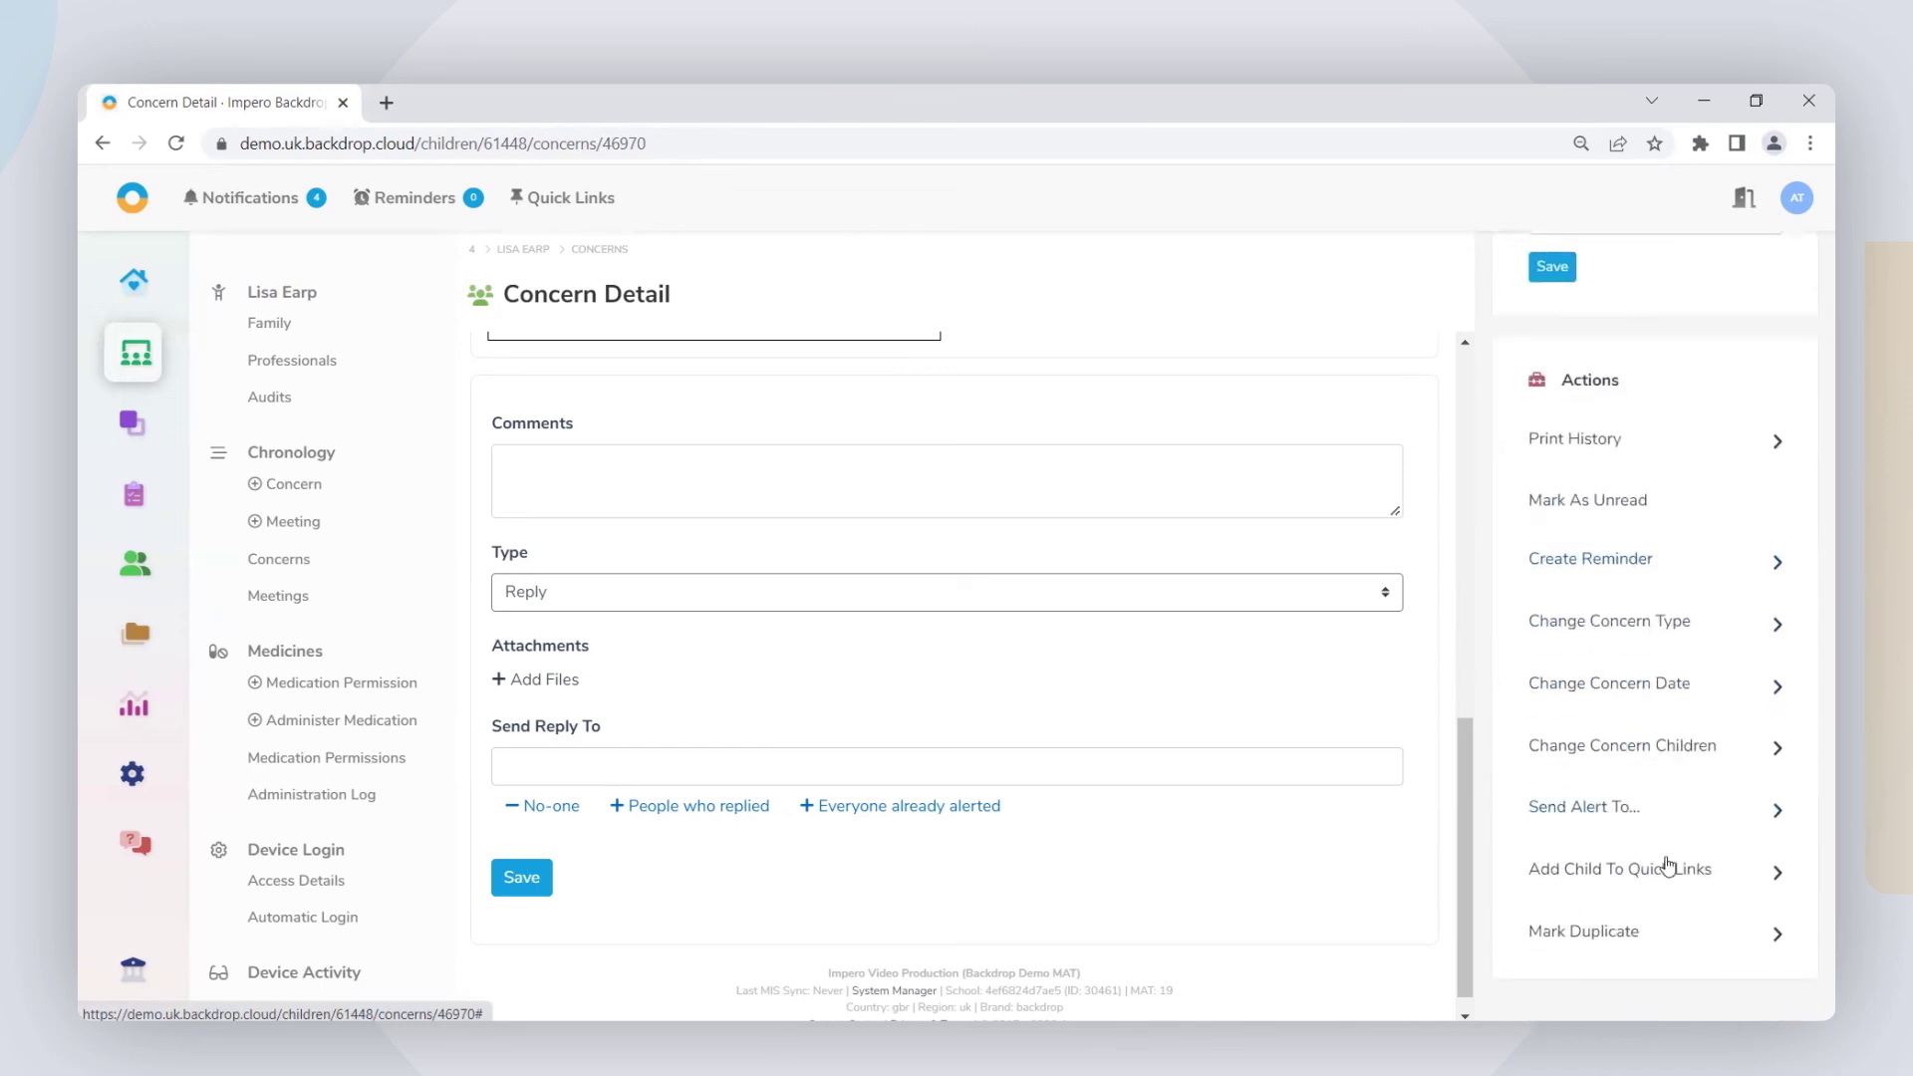